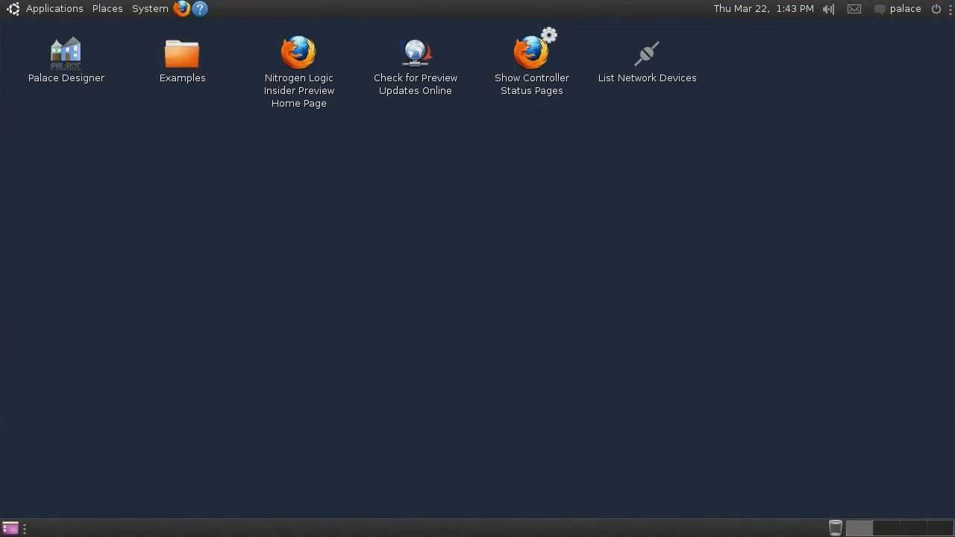
# Step: From the lights-box.local Automation Logic status page, download the Palace template and open it in Palace Designer
pyautogui.click(545, 91)
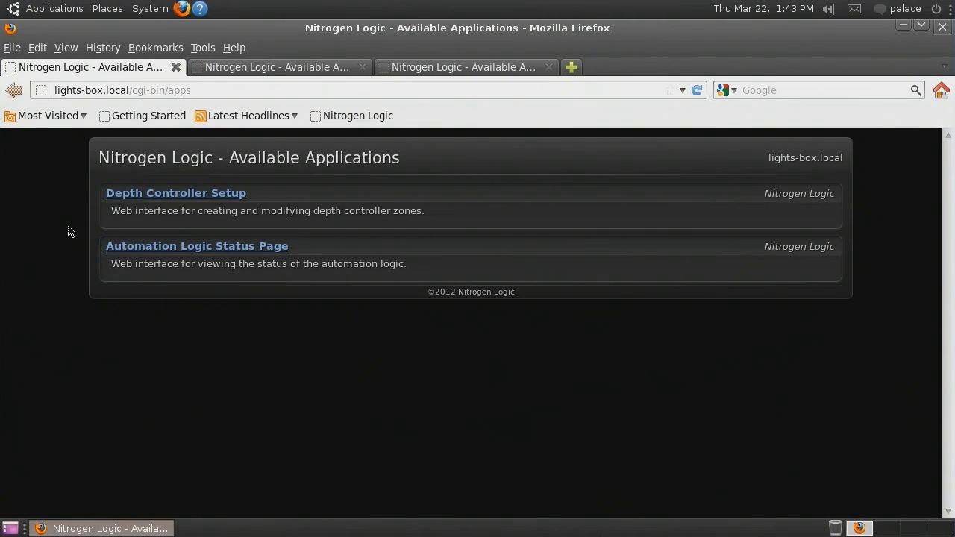
pyautogui.click(171, 248)
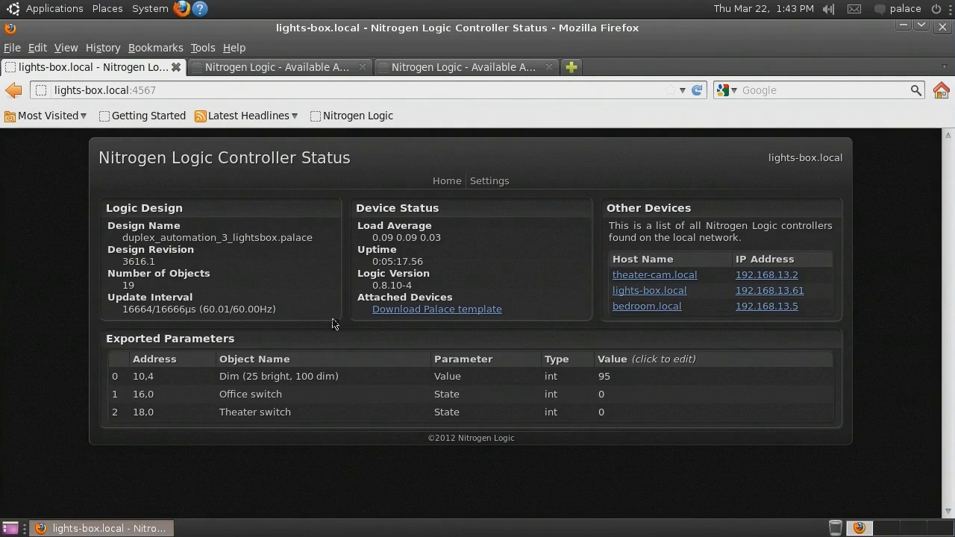
pyautogui.click(453, 311)
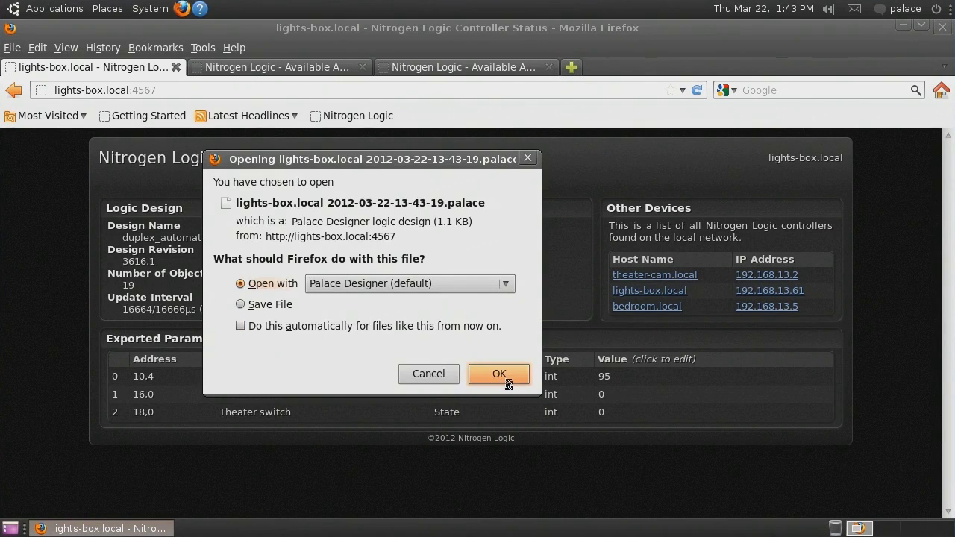
pyautogui.click(513, 373)
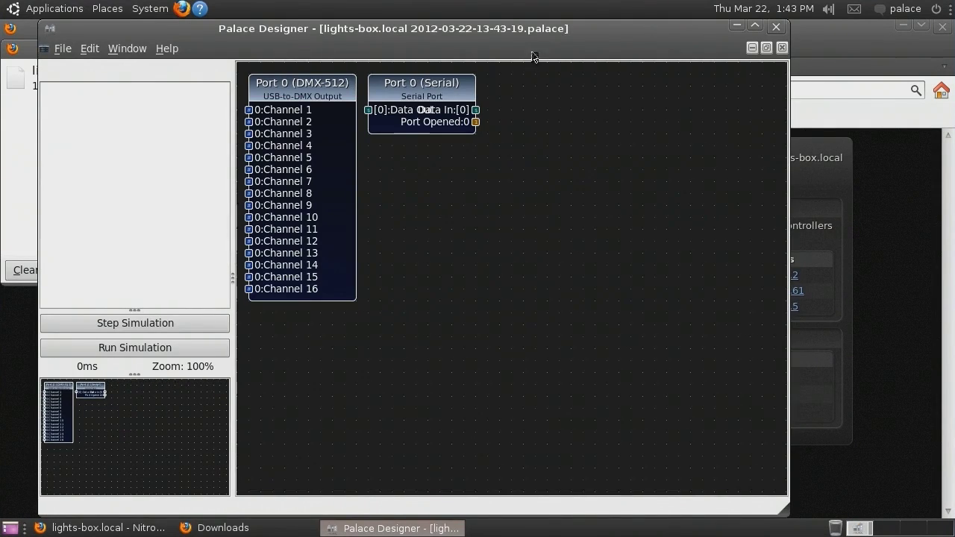
# Step: Delete the DMX-512 output node and move the Port 0 serial port node down and right
pyautogui.doubleClick(548, 27)
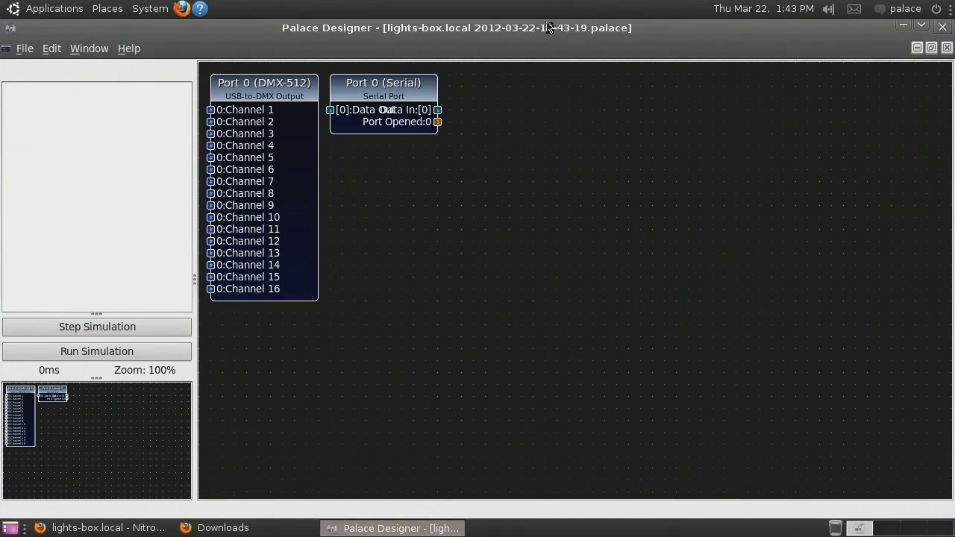
pyautogui.click(259, 124)
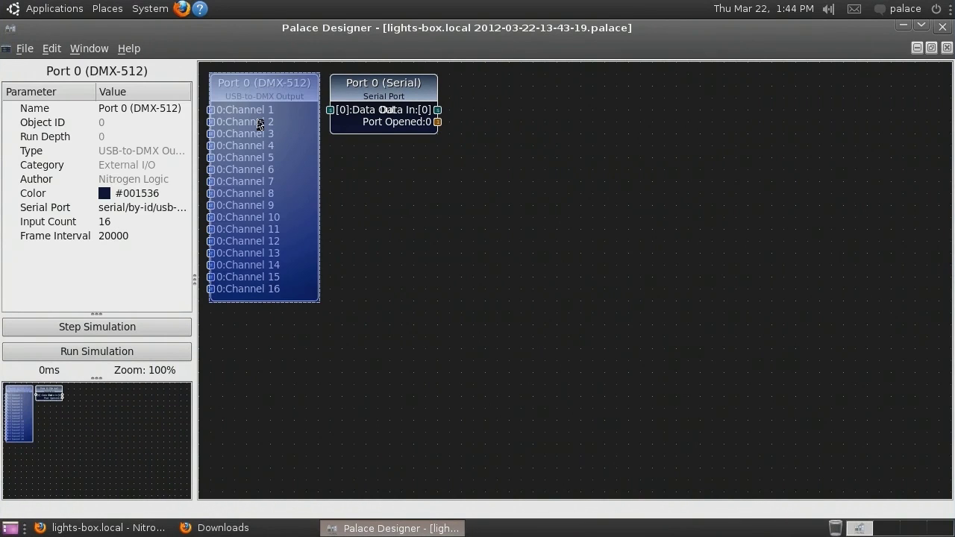
pyautogui.press('Delete')
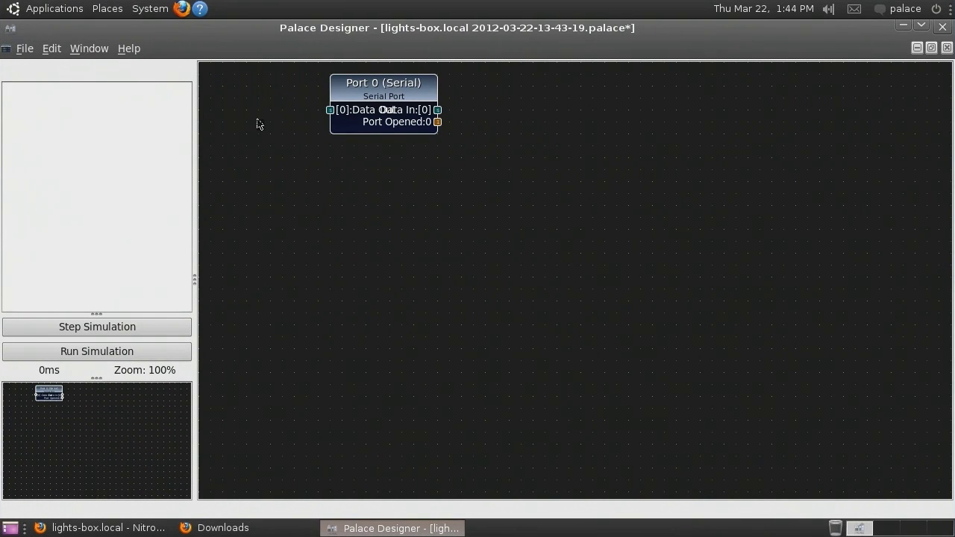
pyautogui.moveTo(361, 99); pyautogui.dragTo(391, 143)
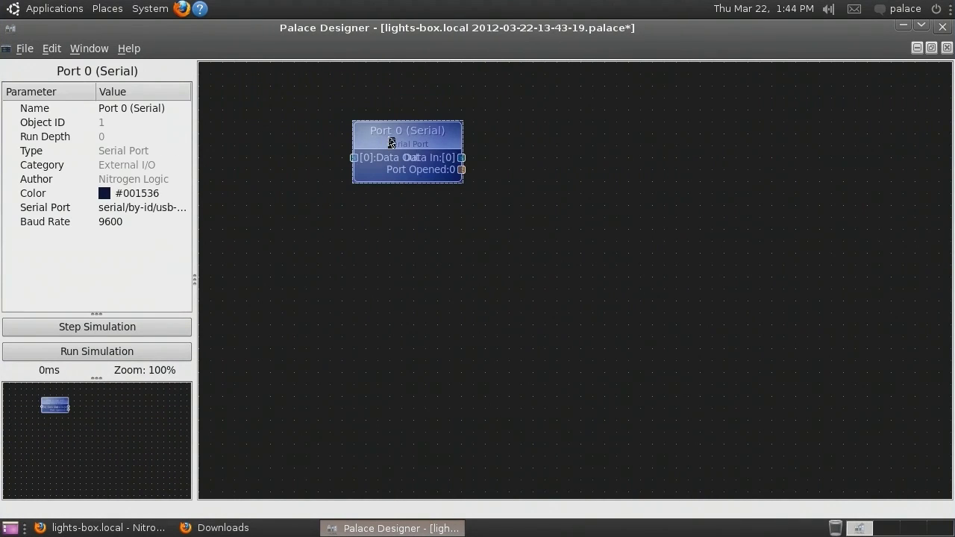
# Step: Save the design as serial_server.palace in the Palace Designs folder
pyautogui.click(24, 48)
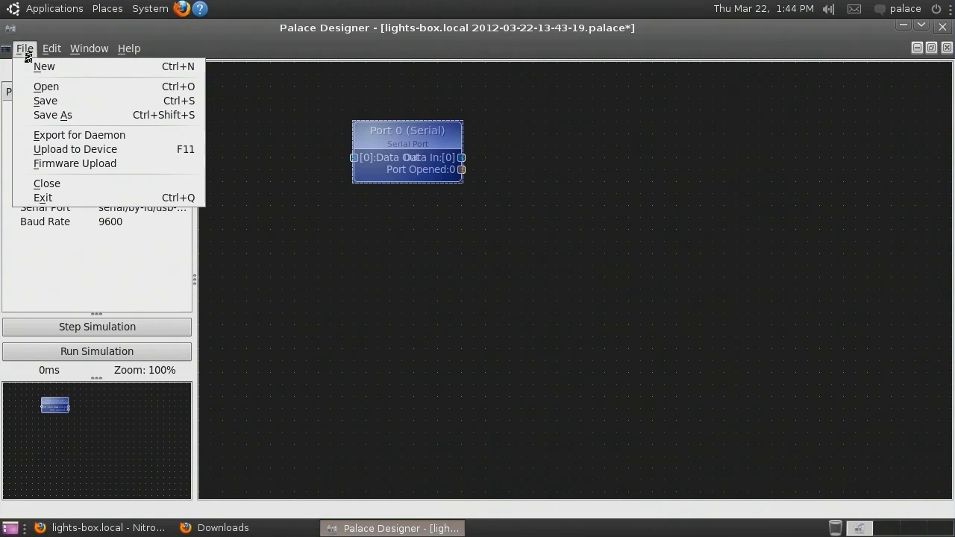
pyautogui.click(64, 116)
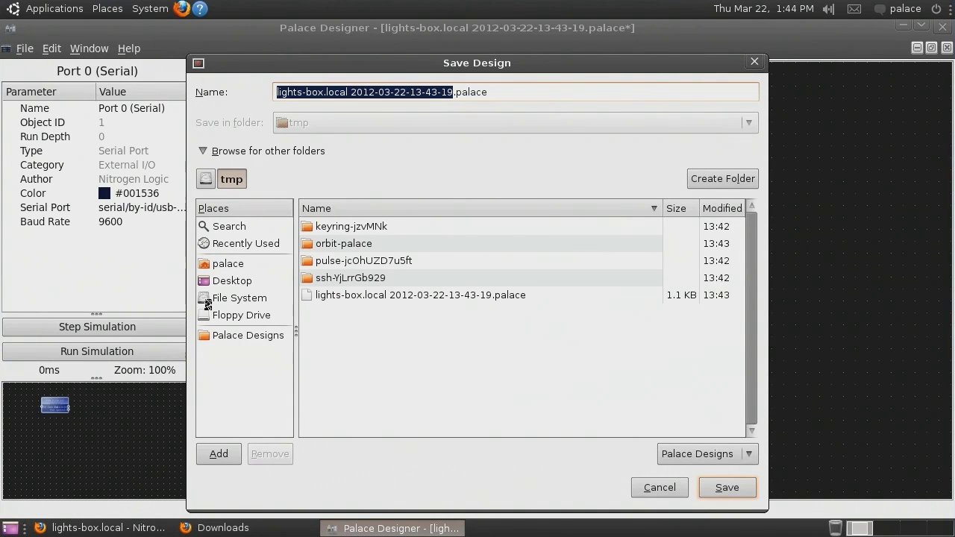
pyautogui.click(252, 337)
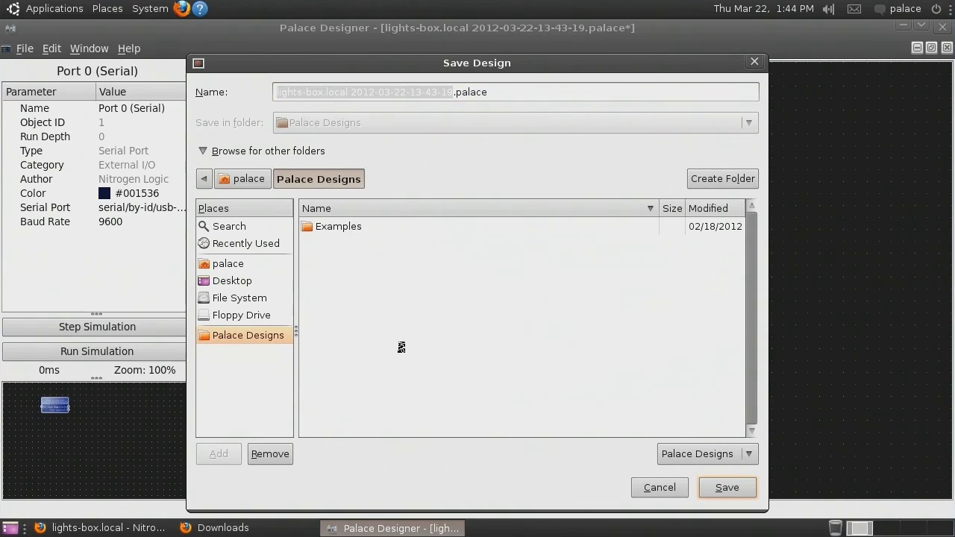
pyautogui.click(456, 91)
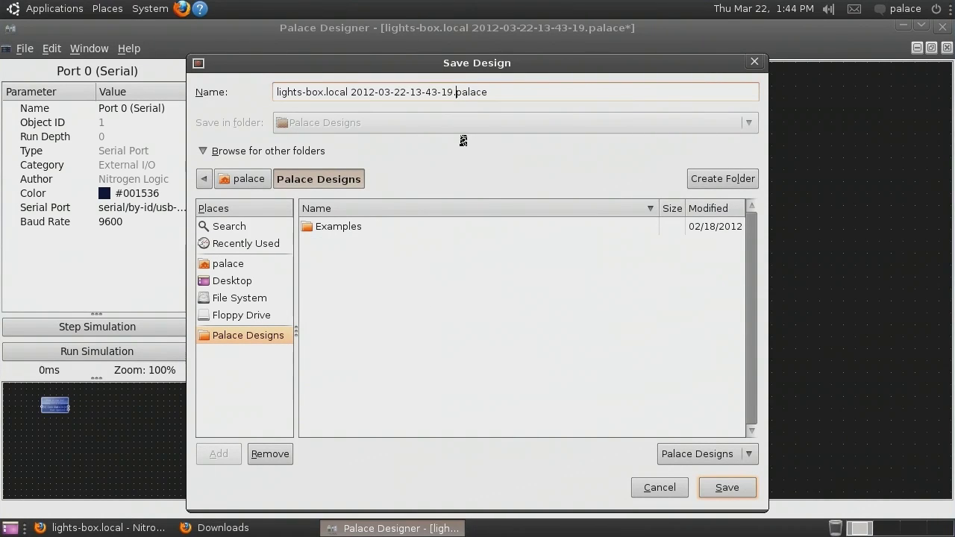
pyautogui.hotkey('shift', 'Home')
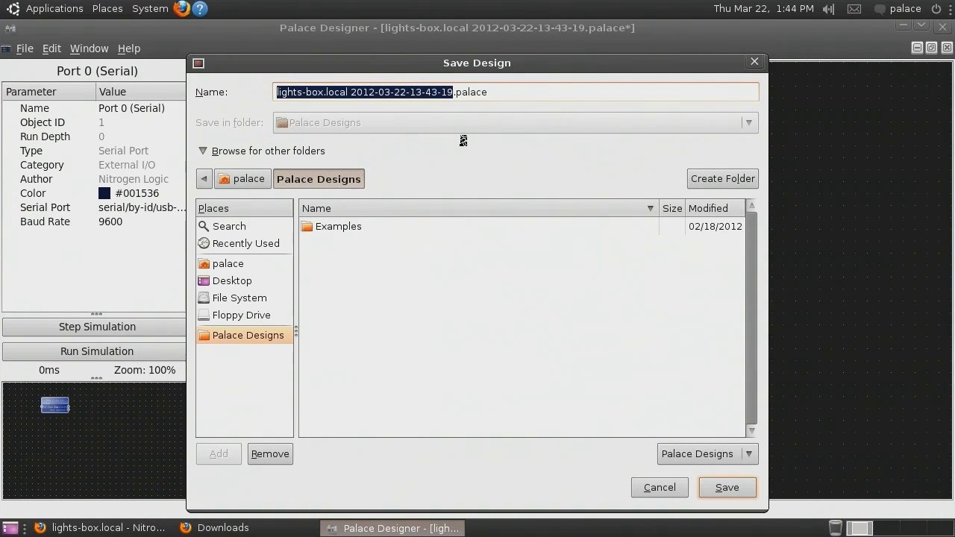
pyautogui.write('serial_server')
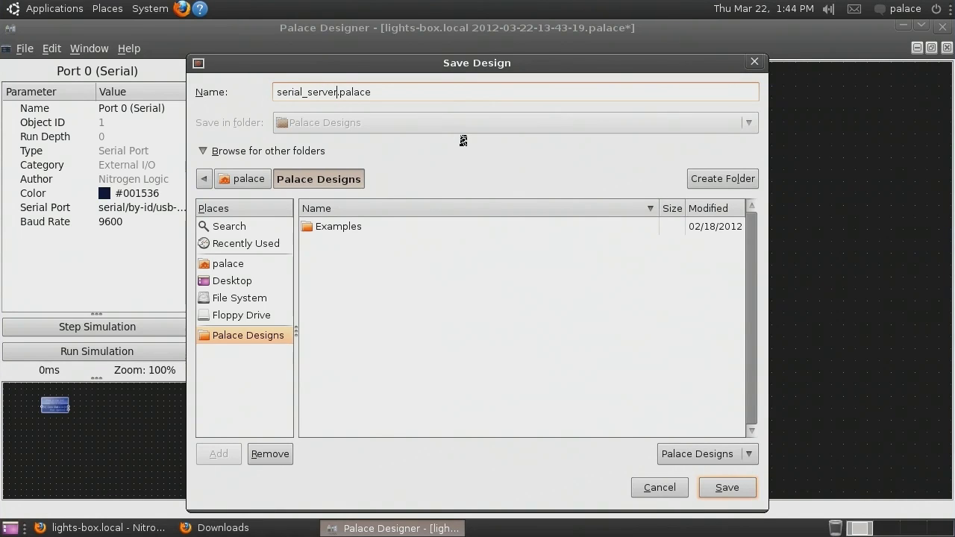
pyautogui.press('Return')
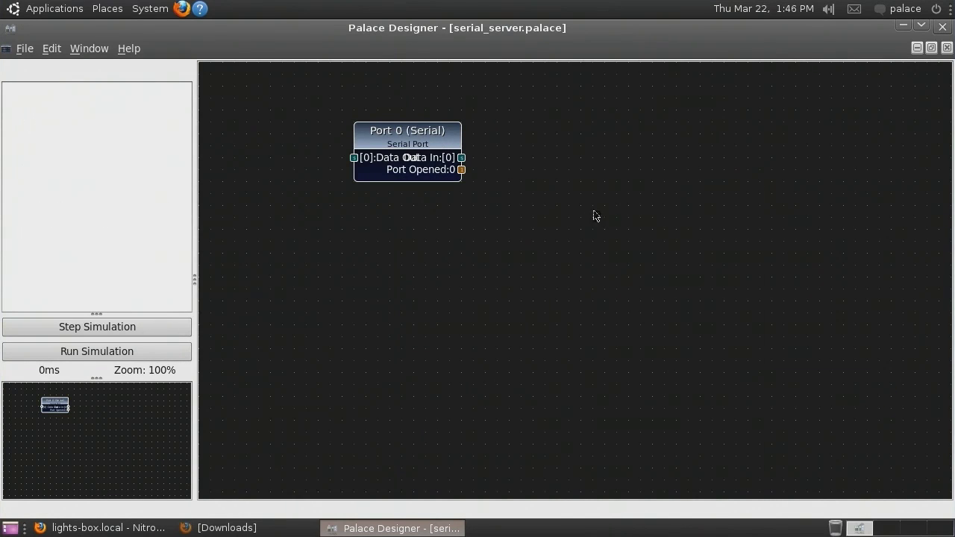
# Step: Add an Incoming Connection network node and line it up beside the serial port
pyautogui.rightClick(489, 186)
pyautogui.moveTo(511, 193)
pyautogui.moveTo(682, 387)
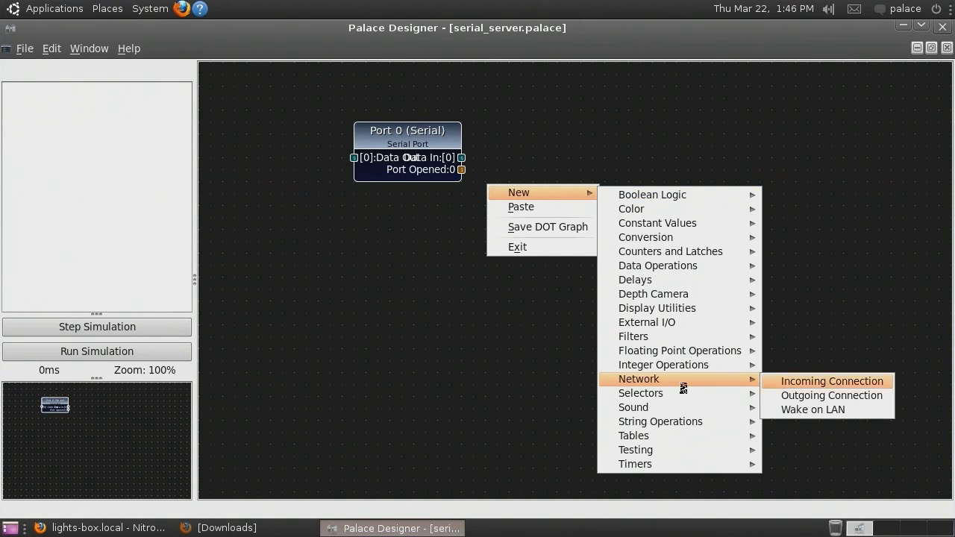
pyautogui.click(796, 382)
pyautogui.moveTo(539, 224); pyautogui.dragTo(538, 176)
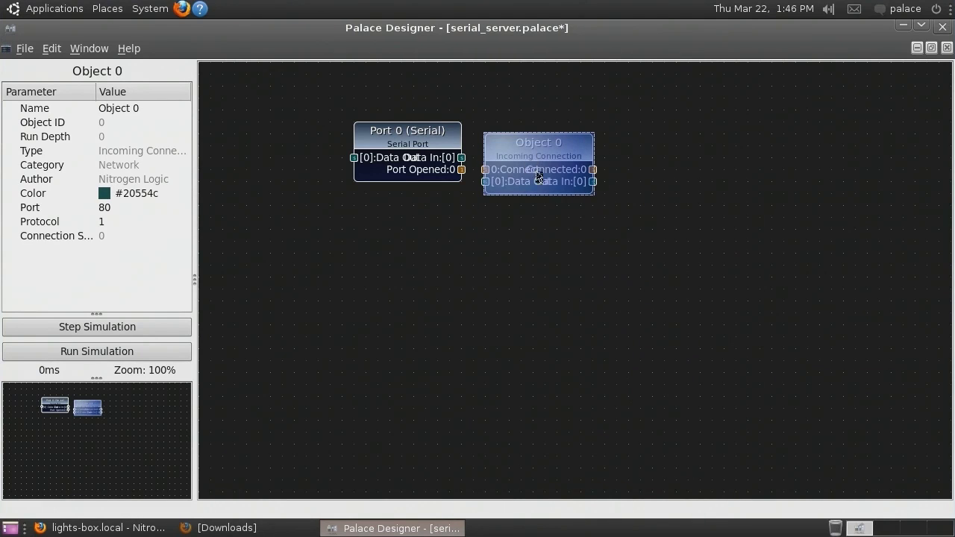
pyautogui.click(514, 232)
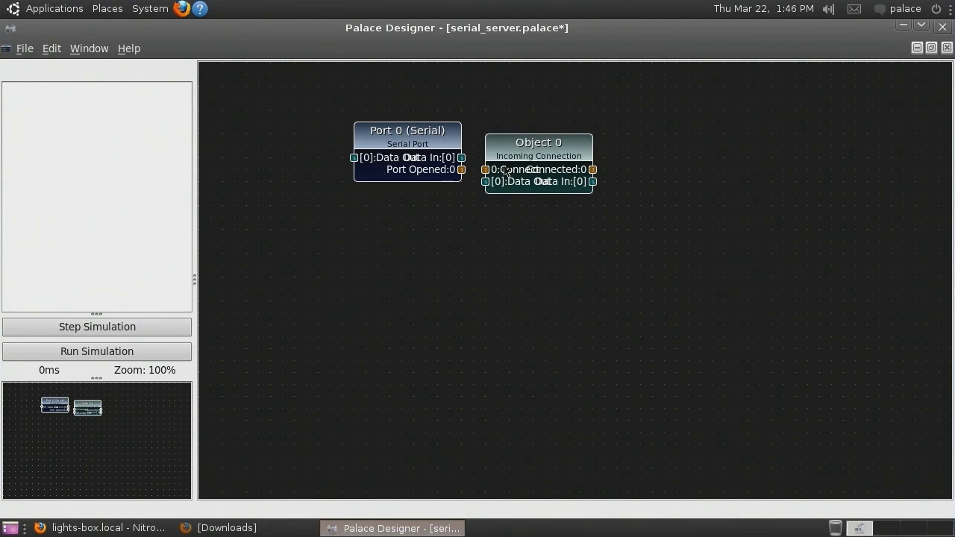
pyautogui.moveTo(506, 171); pyautogui.dragTo(504, 159)
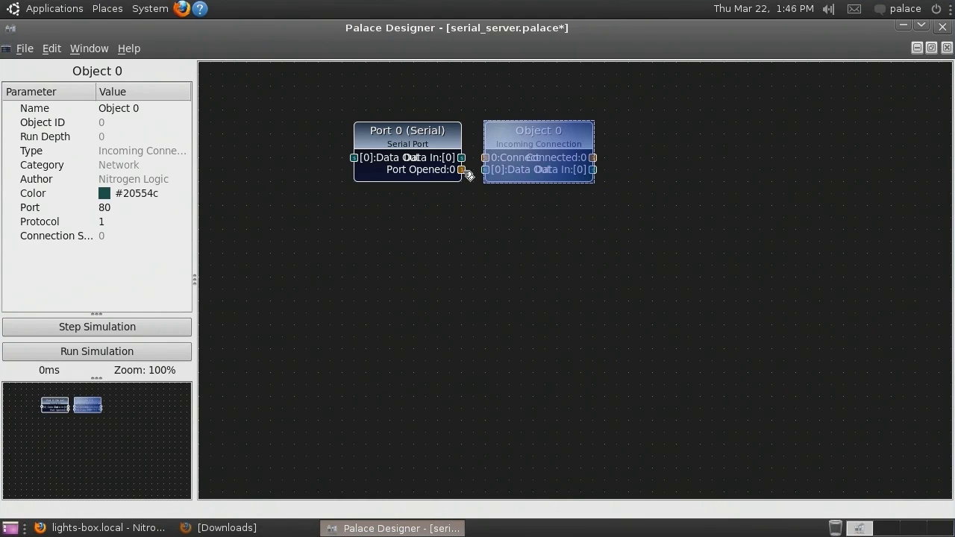
# Step: Wire Port Opened to Connect and link the Data ports in both directions
pyautogui.moveTo(466, 173); pyautogui.dragTo(486, 159)
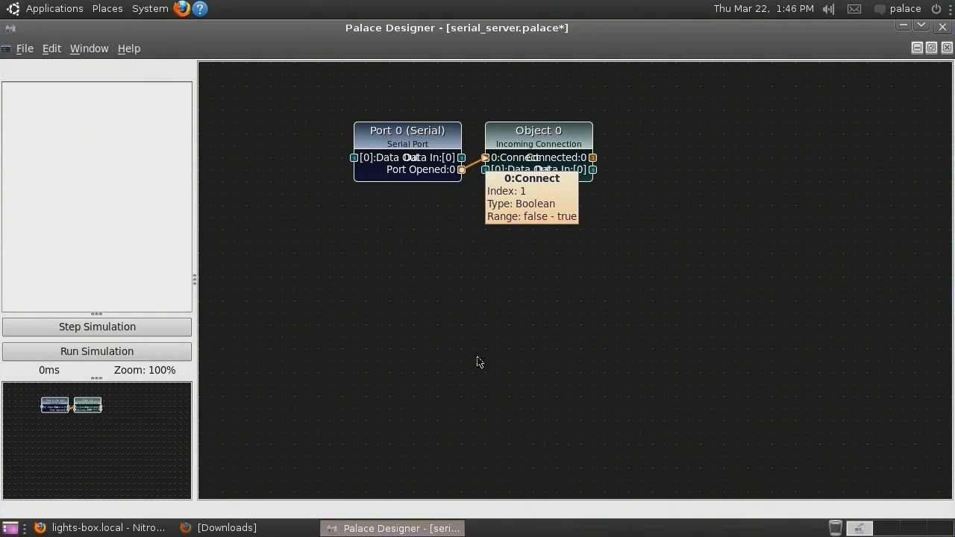
pyautogui.moveTo(485, 170); pyautogui.dragTo(461, 158)
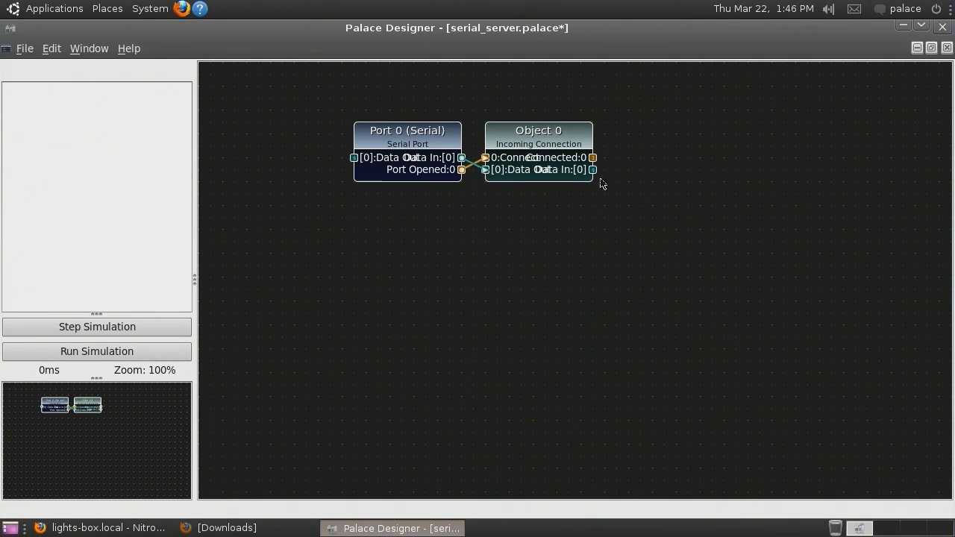
pyautogui.moveTo(606, 190); pyautogui.dragTo(352, 158)
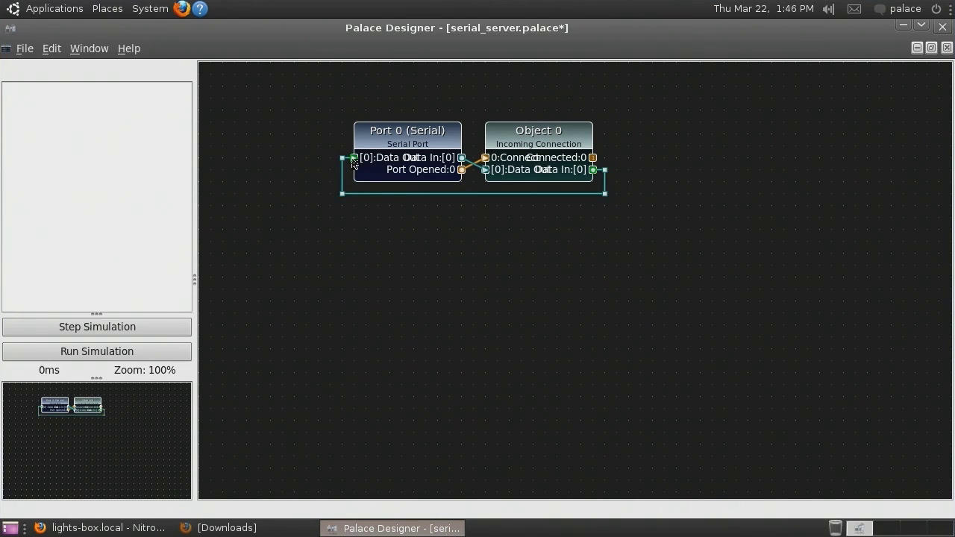
# Step: Shift the linked nodes left and add a Parameter Control selector node
pyautogui.moveTo(681, 226); pyautogui.dragTo(279, 97)
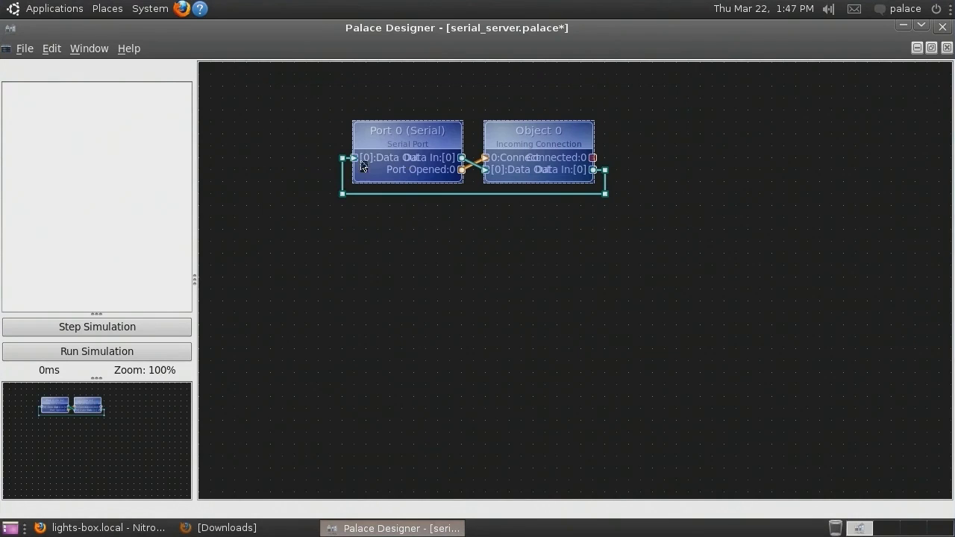
pyautogui.moveTo(412, 165); pyautogui.dragTo(293, 175)
pyautogui.click(520, 171)
pyautogui.rightClick(542, 124)
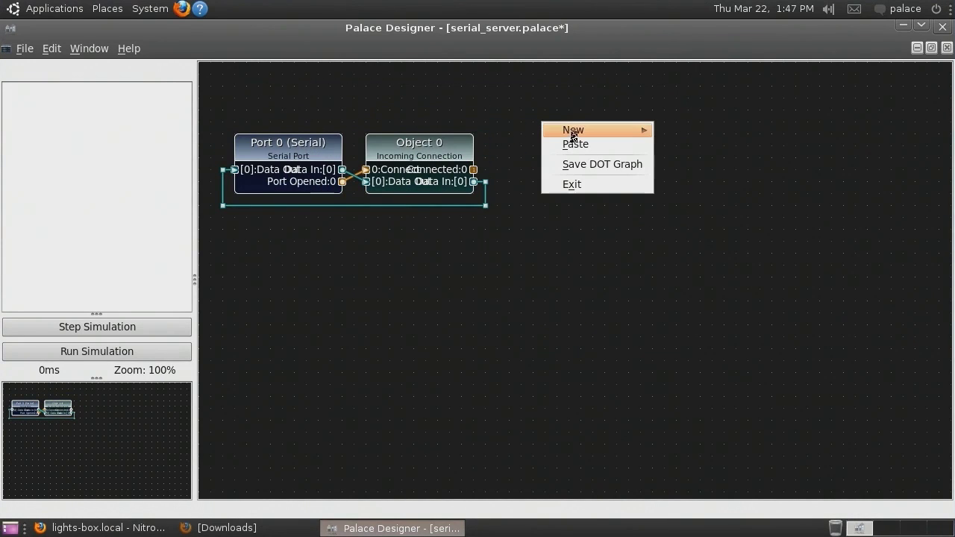
pyautogui.moveTo(614, 133)
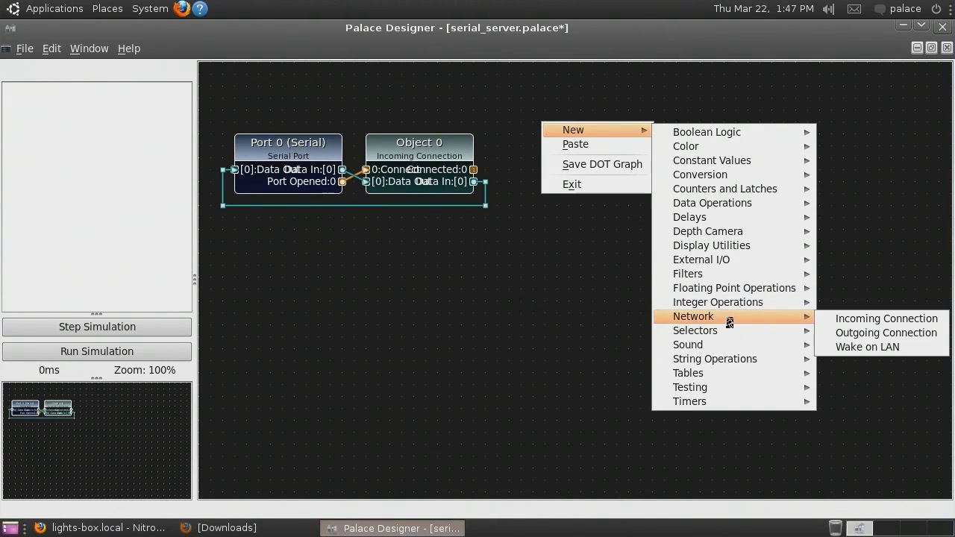
pyautogui.moveTo(735, 334)
pyautogui.click(856, 375)
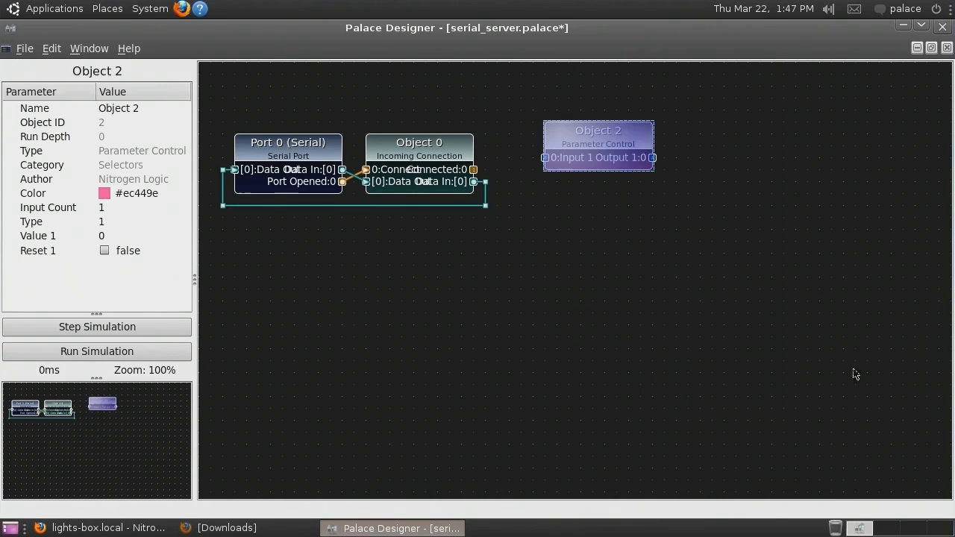
pyautogui.moveTo(573, 143); pyautogui.dragTo(537, 107)
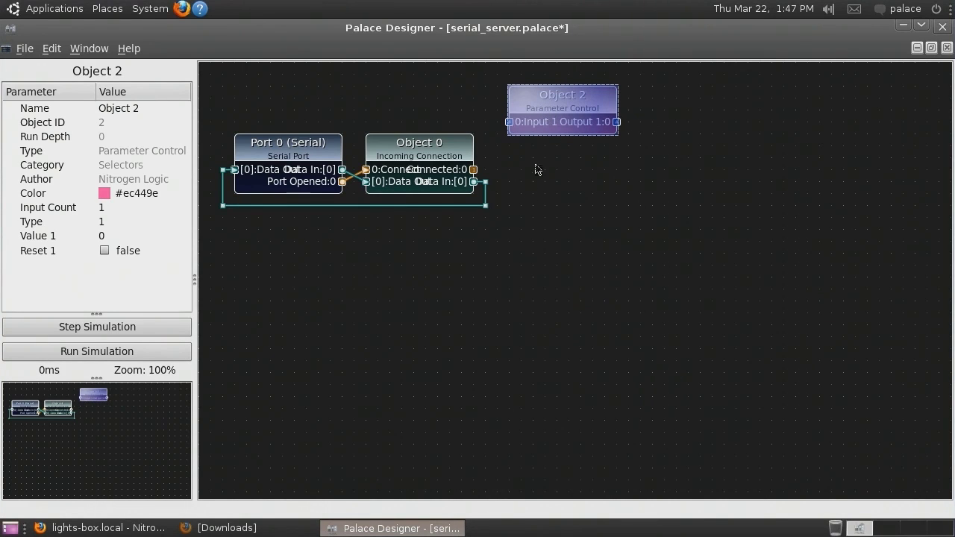
# Step: Copy and paste the Parameter Control node to create a second one
pyautogui.rightClick(560, 125)
pyautogui.click(591, 152)
pyautogui.rightClick(526, 164)
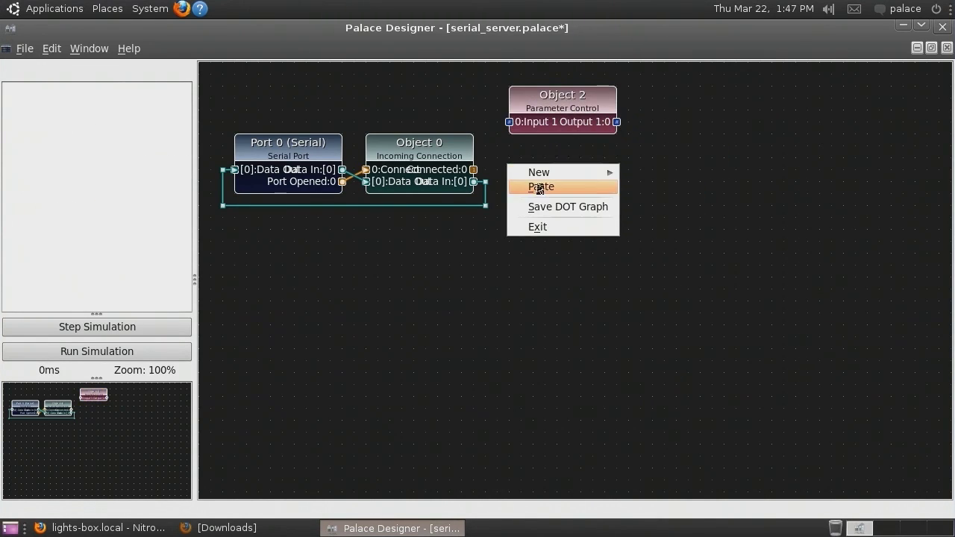
pyautogui.click(545, 186)
pyautogui.click(513, 123)
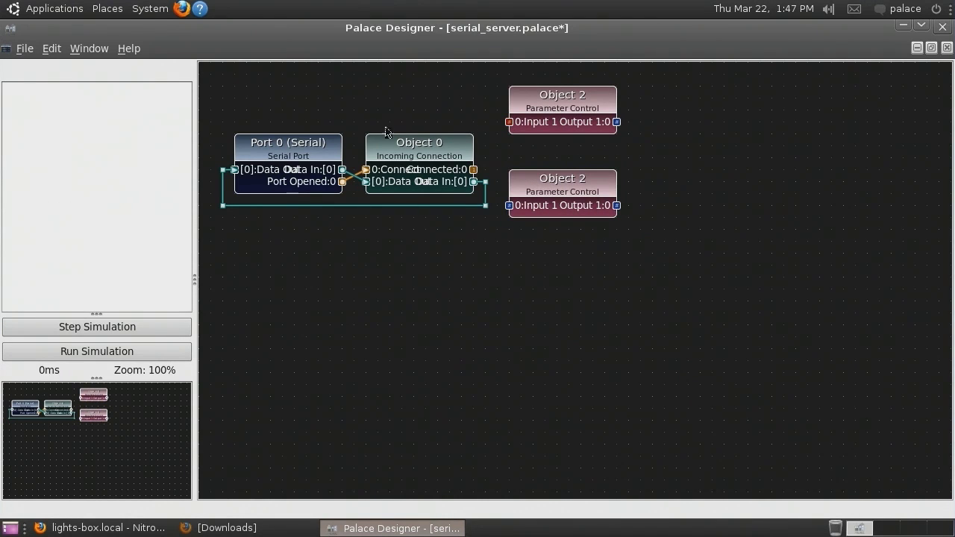
# Step: Wire Port Opened to the first Parameter Control and Connected to the second
pyautogui.click(342, 182)
pyautogui.click(343, 182)
pyautogui.moveTo(343, 181); pyautogui.dragTo(518, 127)
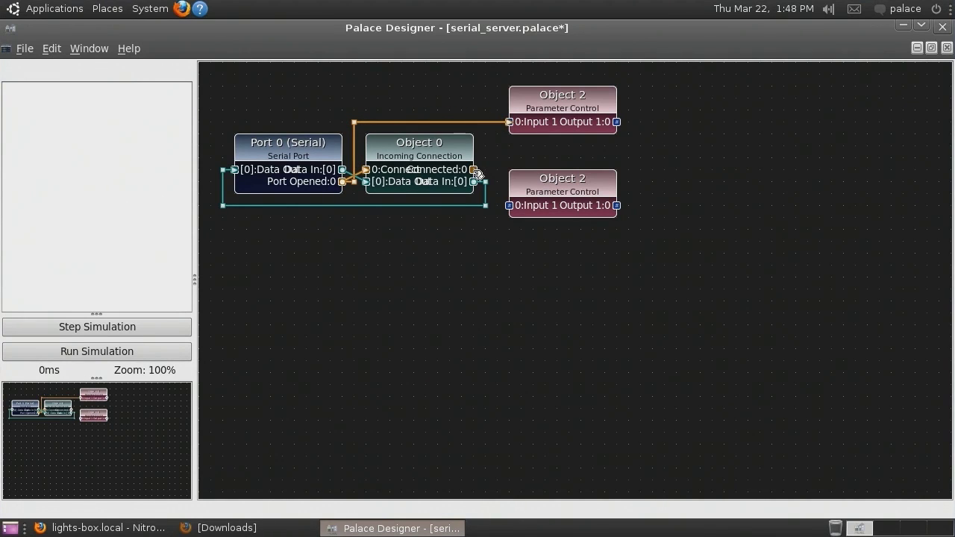
pyautogui.moveTo(473, 170); pyautogui.dragTo(510, 206)
# Step: Name the lower Parameter Control 'Client 0 Connected', the connection 'Client 0', the upper 'Port 0 Opened'
pyautogui.click(571, 184)
pyautogui.click(142, 108)
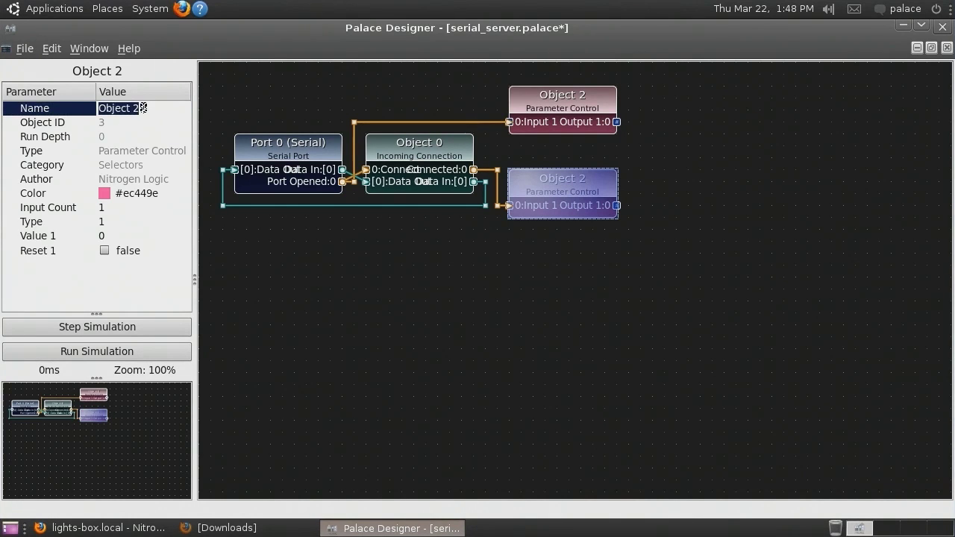
pyautogui.write('Client 0 Connec')
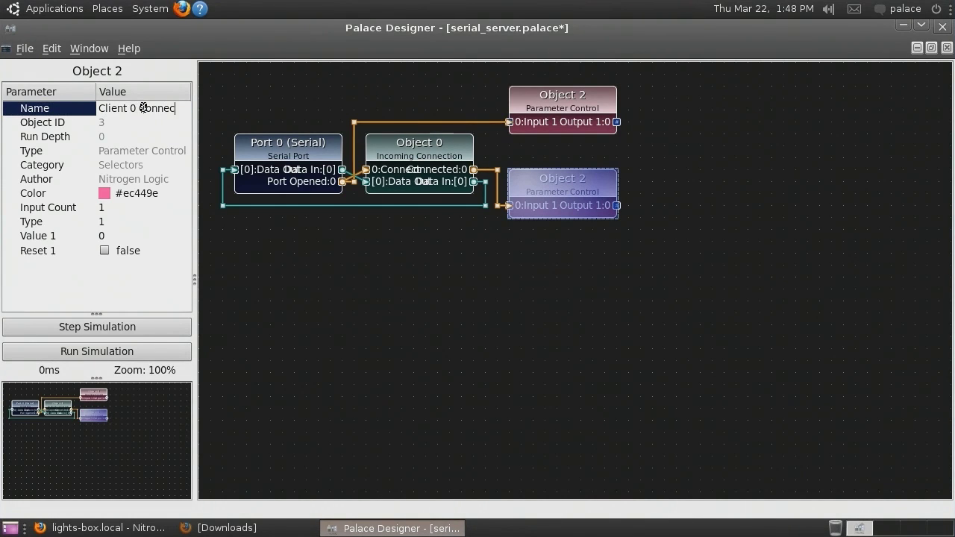
pyautogui.write('ted')
pyautogui.press('Return')
pyautogui.click(420, 162)
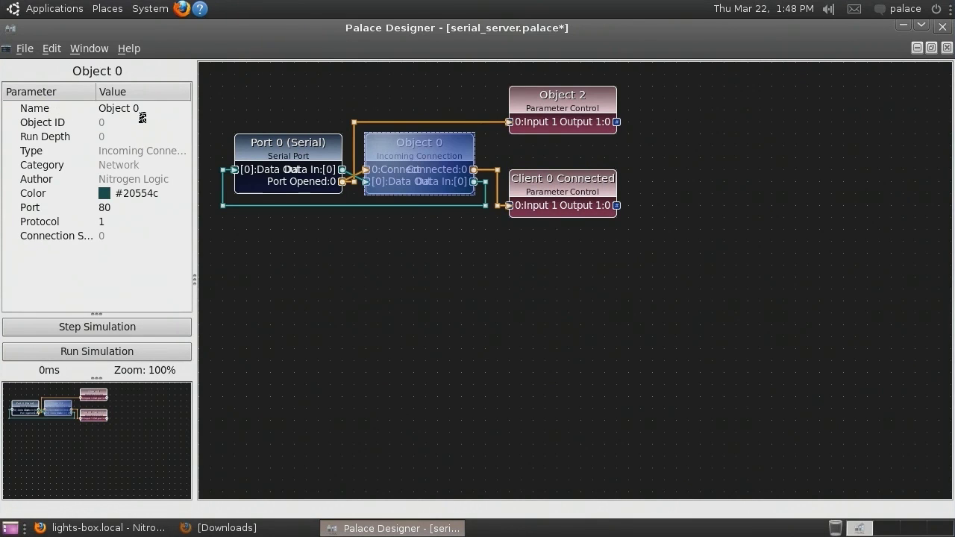
pyautogui.click(140, 112)
pyautogui.write('Client 0')
pyautogui.press('Return')
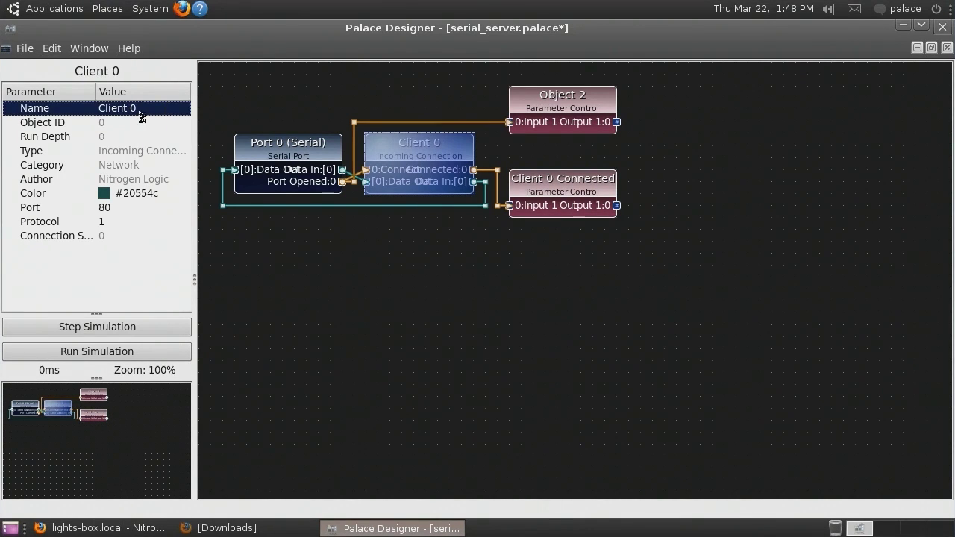
pyautogui.click(592, 101)
pyautogui.click(131, 109)
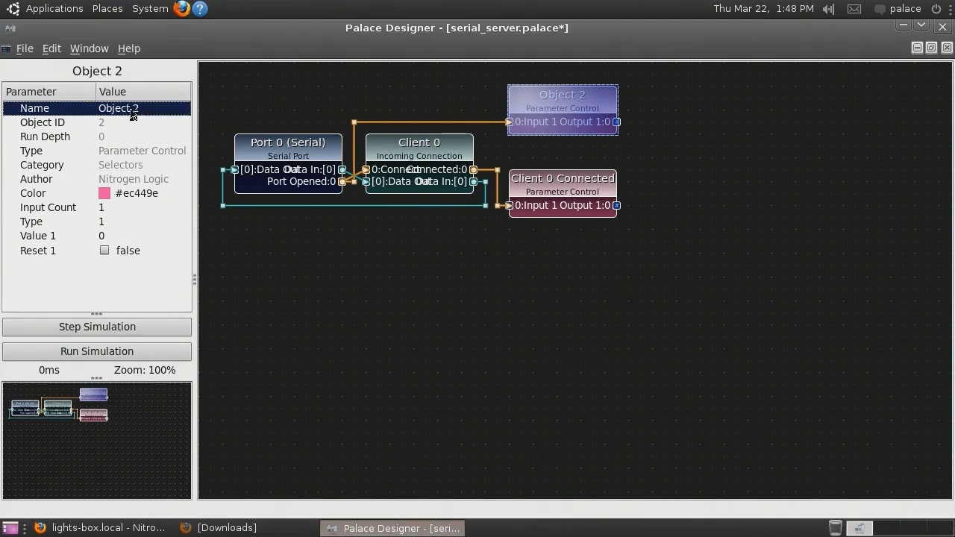
pyautogui.write('Port 0')
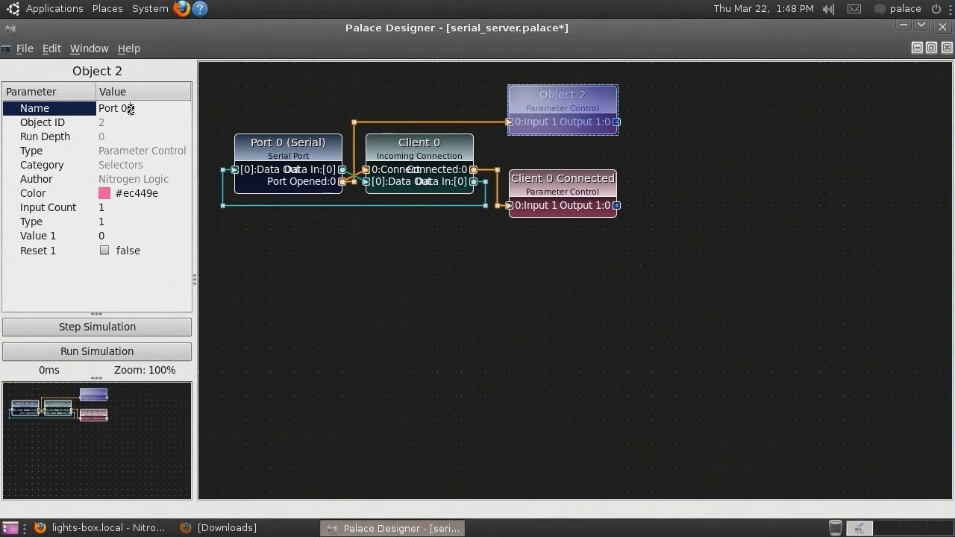
pyautogui.write(' Opened')
pyautogui.press('Return')
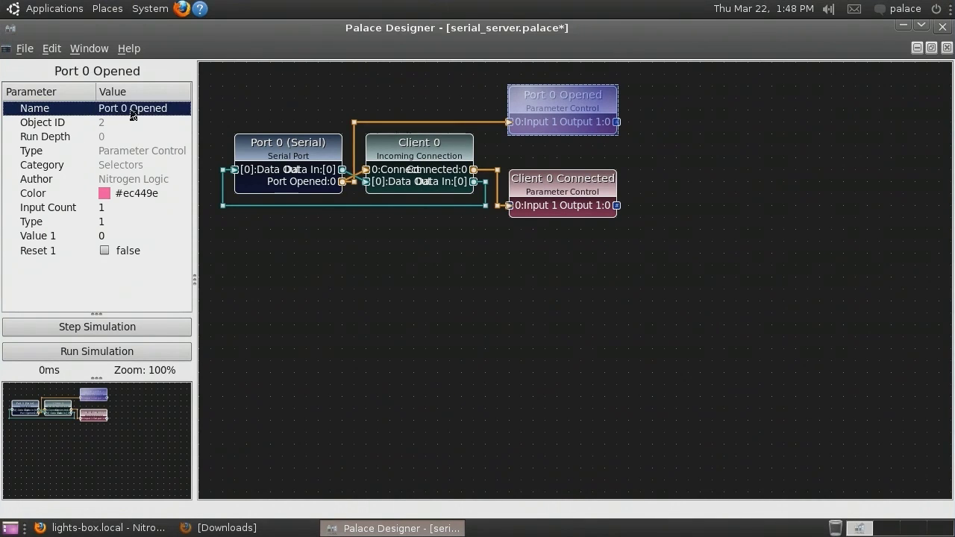
# Step: Set Client 0's listening port to 10000
pyautogui.click(420, 143)
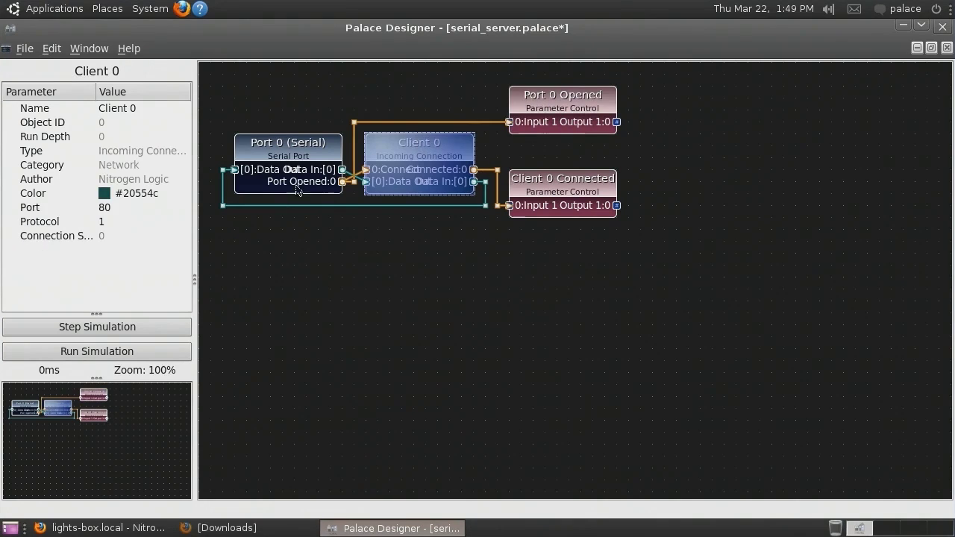
pyautogui.click(131, 209)
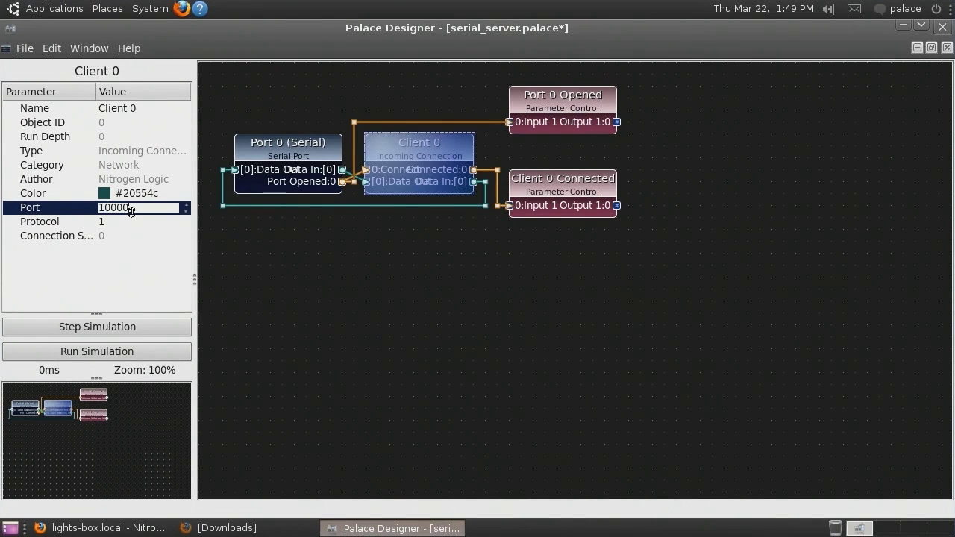
pyautogui.write('10000')
pyautogui.press('Return')
# Step: Export Baud Rate, both Value 1 parameters and Client 0's Connection State
pyautogui.click(51, 49)
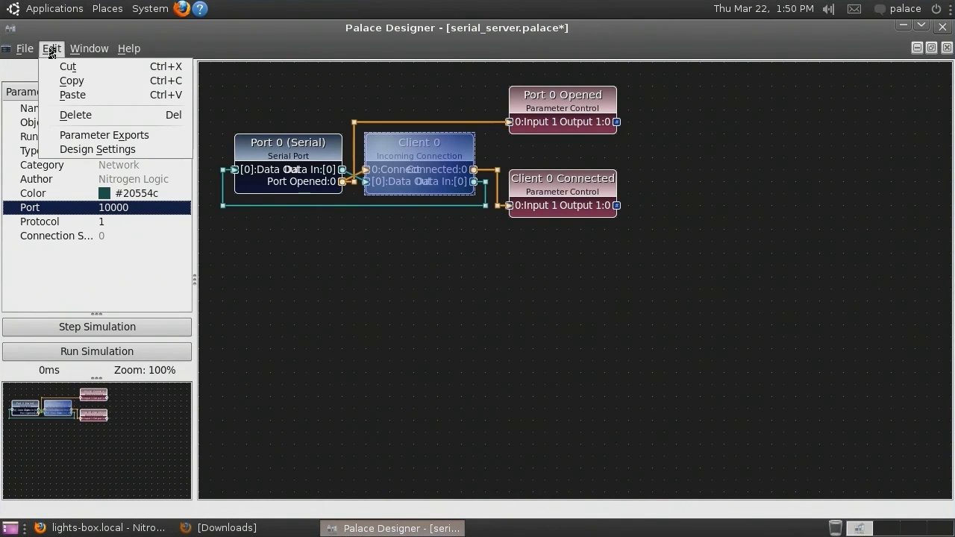
pyautogui.click(97, 136)
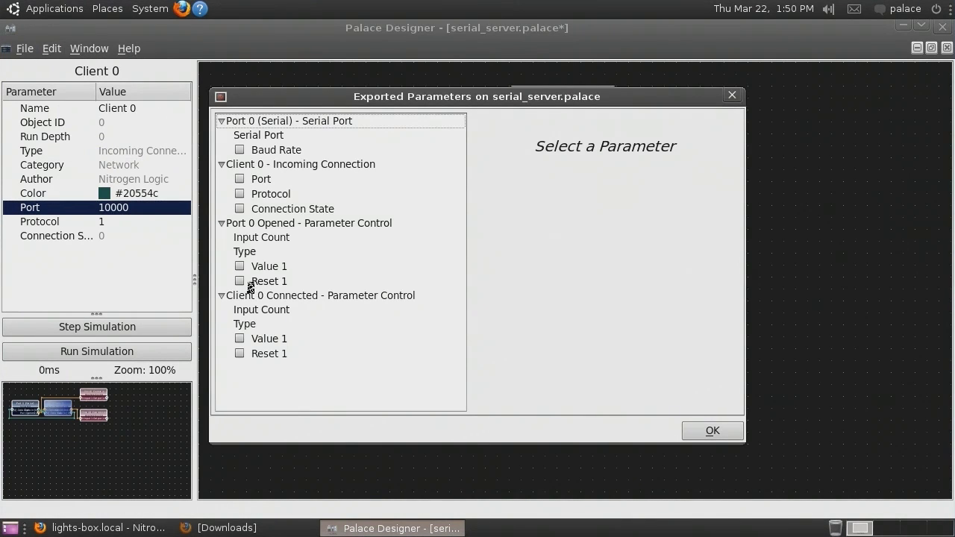
pyautogui.click(241, 152)
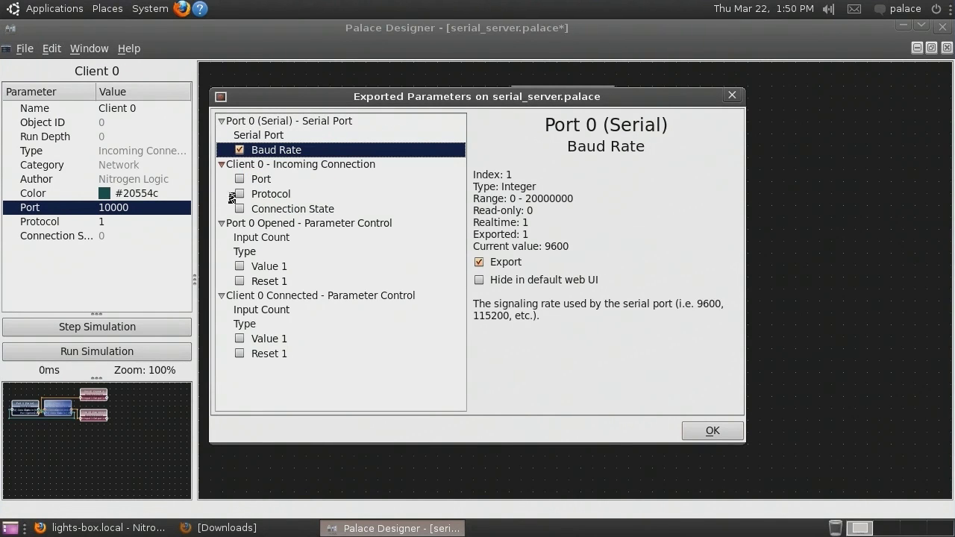
pyautogui.click(240, 267)
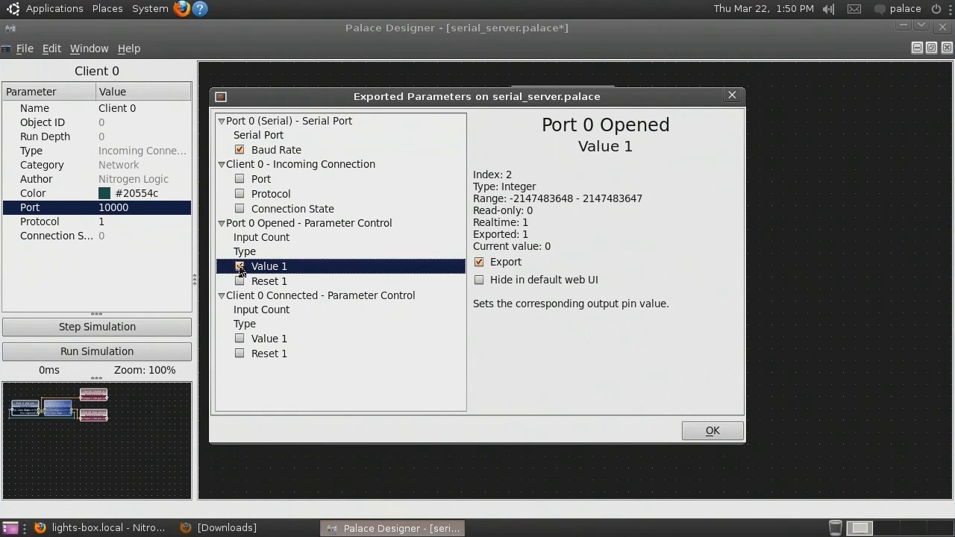
pyautogui.click(239, 339)
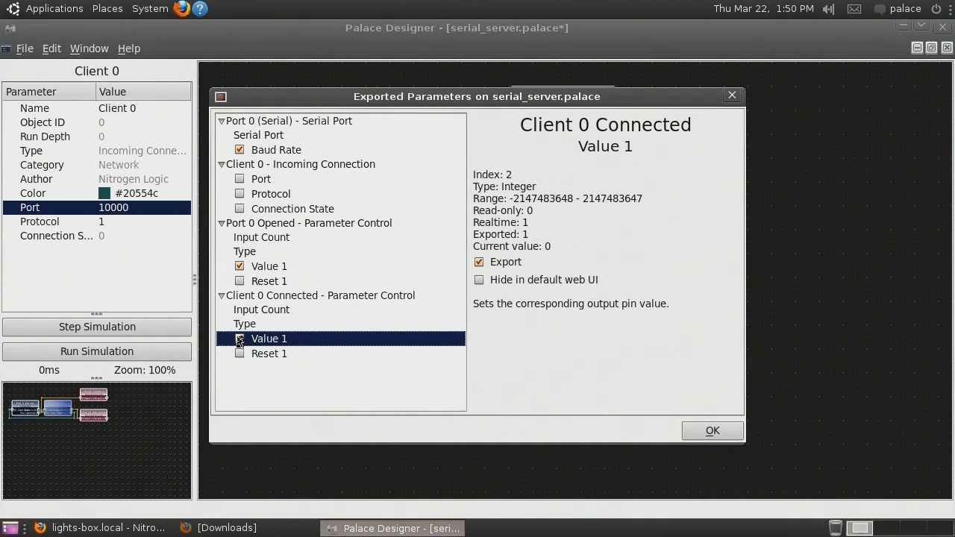
pyautogui.click(240, 210)
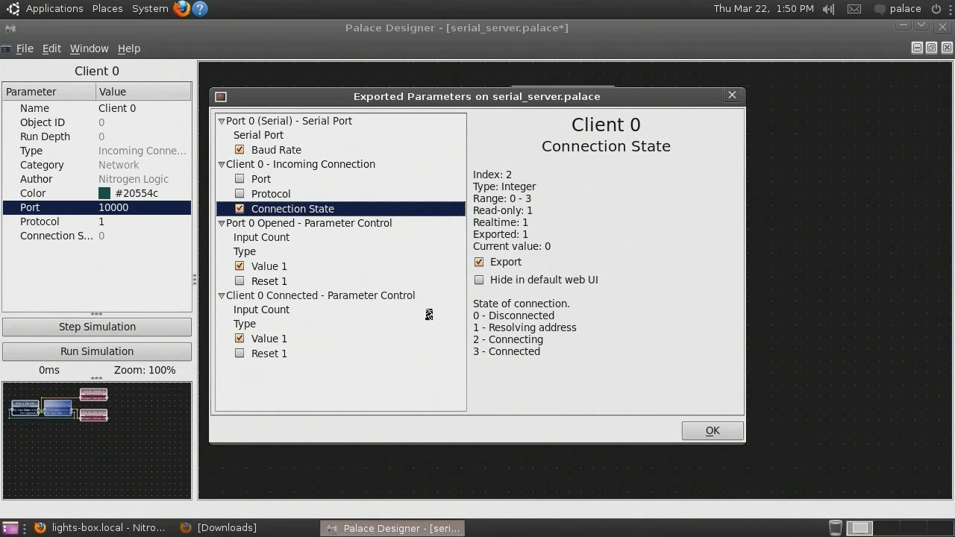
pyautogui.click(711, 430)
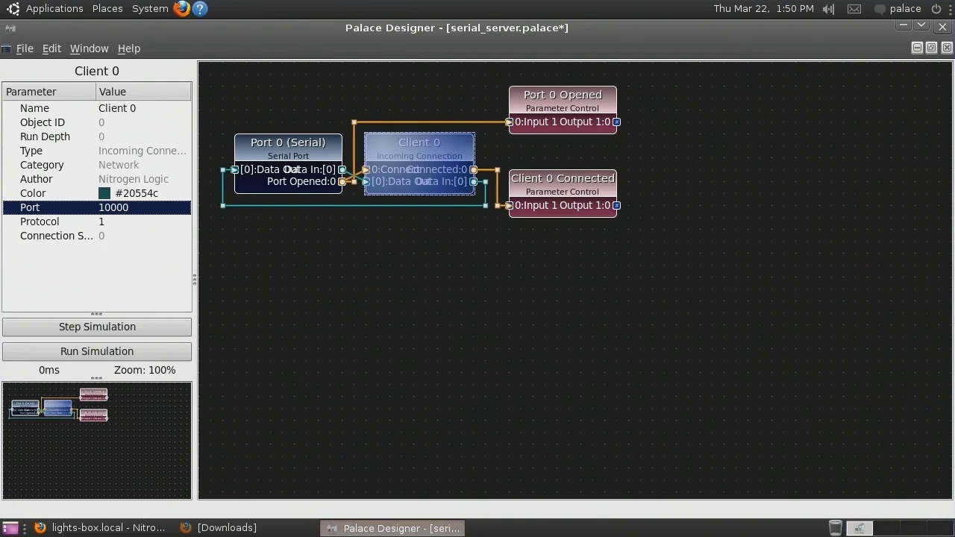
# Step: Save serial_server.palace
pyautogui.click(7, 49)
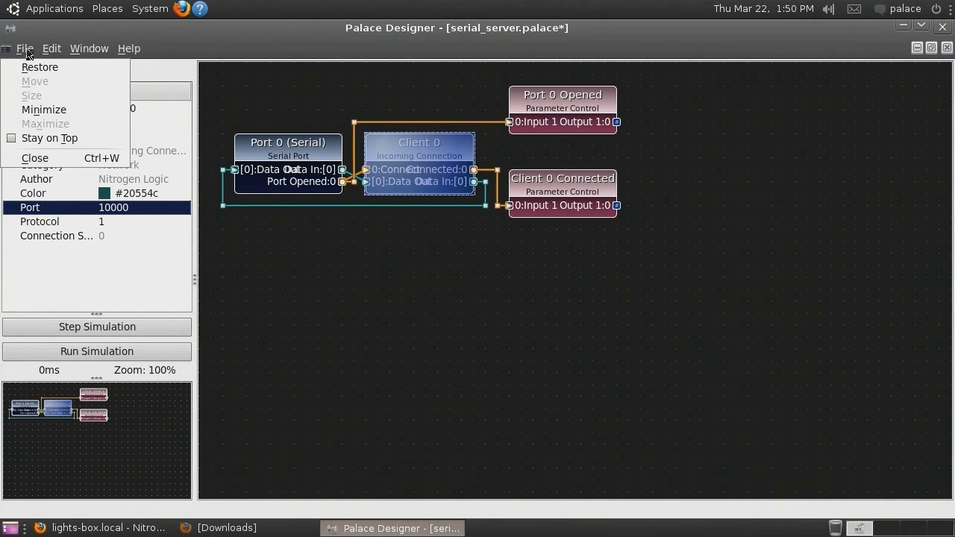
pyautogui.click(27, 49)
pyautogui.click(33, 49)
pyautogui.click(30, 102)
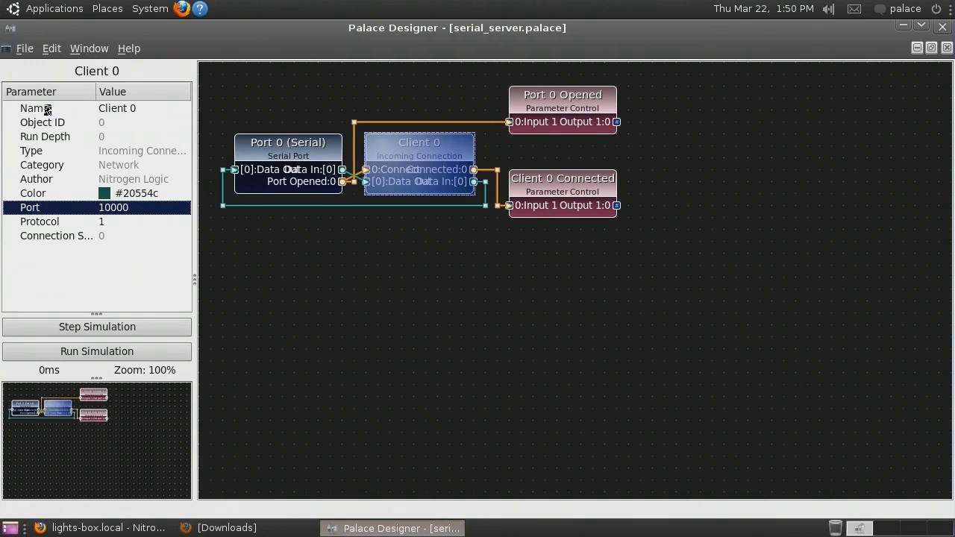
# Step: Upload the design to the lights-box.local controller and dismiss the transfer-complete notice
pyautogui.click(30, 51)
pyautogui.click(67, 149)
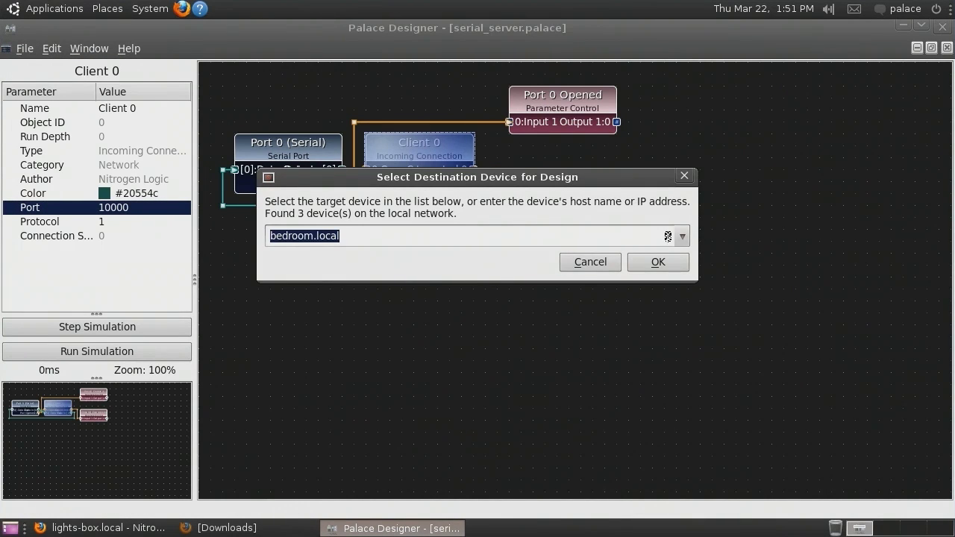
pyautogui.click(684, 236)
pyautogui.click(464, 250)
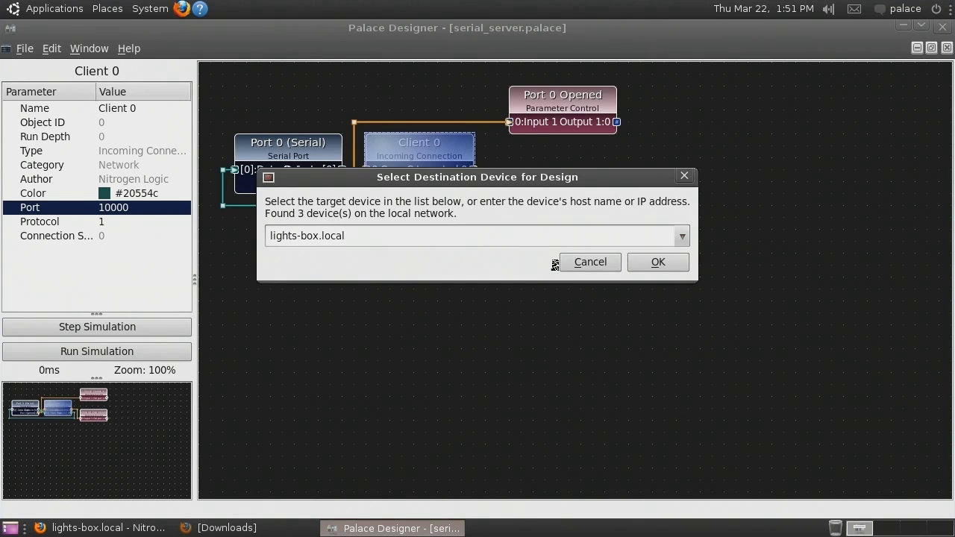
pyautogui.click(659, 265)
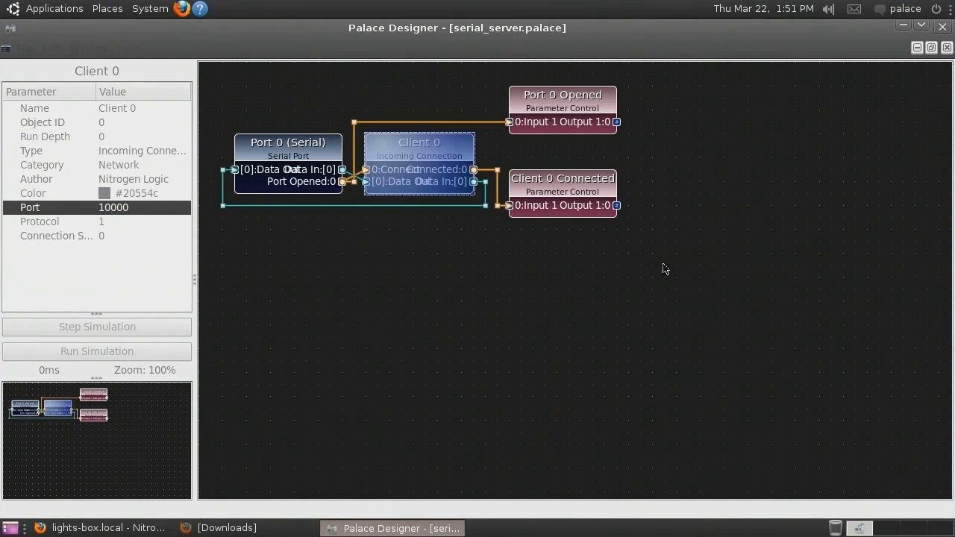
pyautogui.click(559, 251)
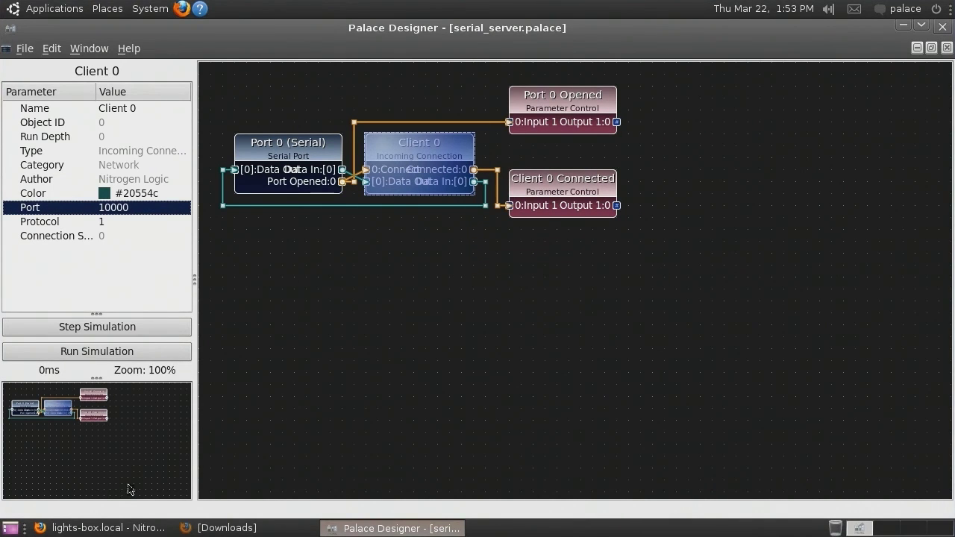
# Step: Reload the controller status page and change the Baud Rate from 9600 to 115200
pyautogui.click(128, 526)
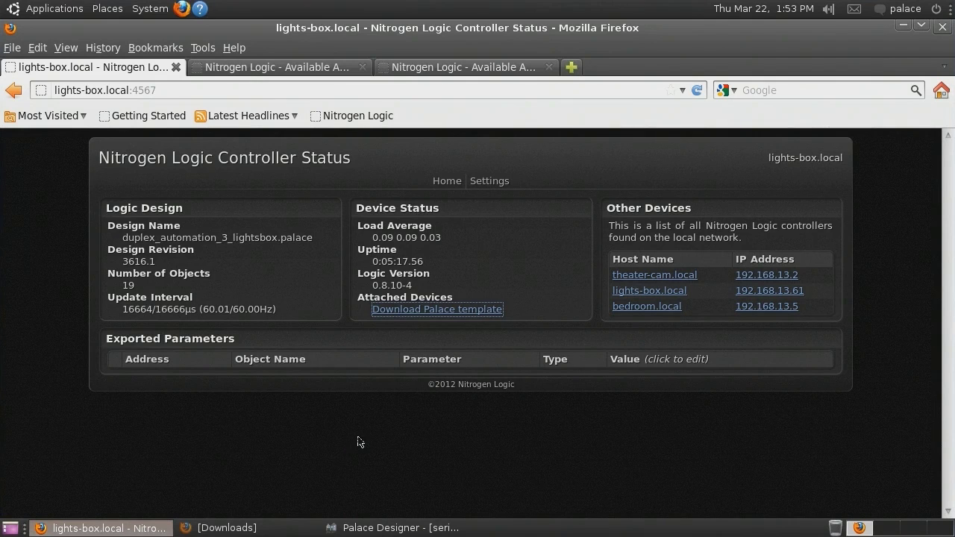
pyautogui.press('F5')
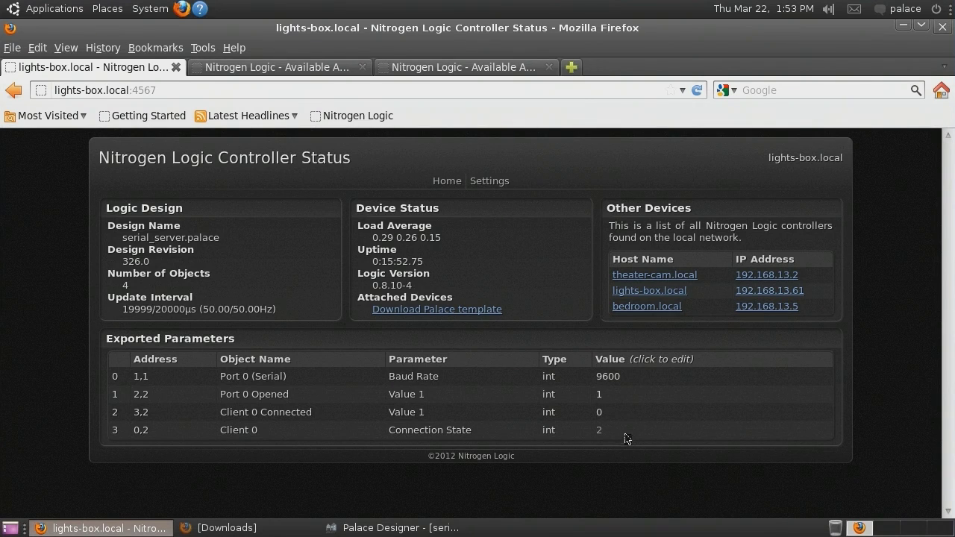
pyautogui.click(647, 375)
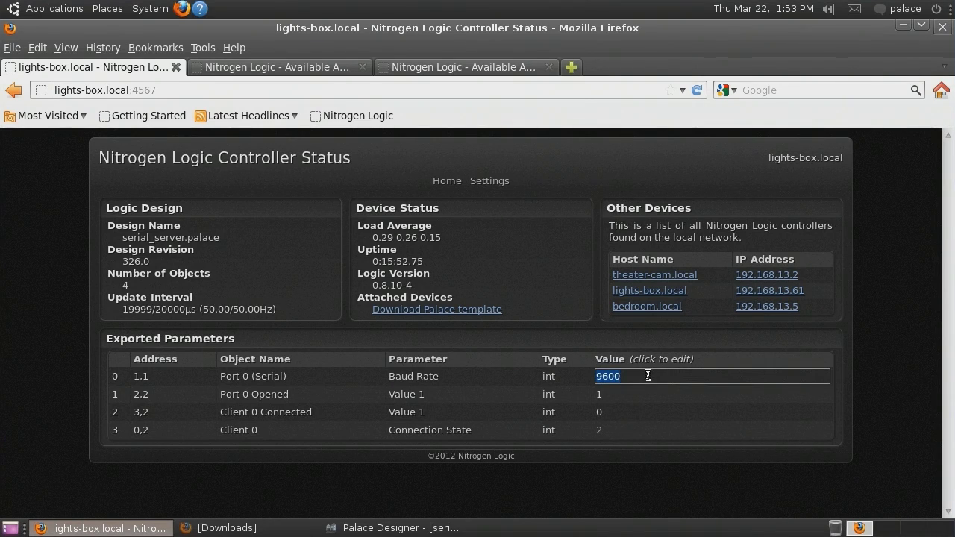
pyautogui.write('1152')
pyautogui.doubleClick(648, 376)
pyautogui.press('Return')
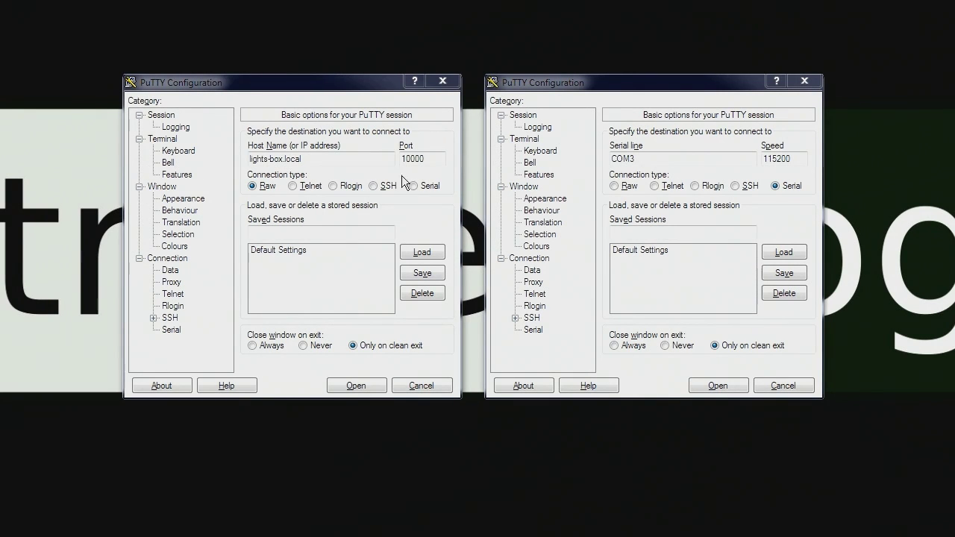
# Step: Launch the PuTTY Serial COM3 115200 session, then the Raw lights-box.local port 10000 session
pyautogui.click(353, 168)
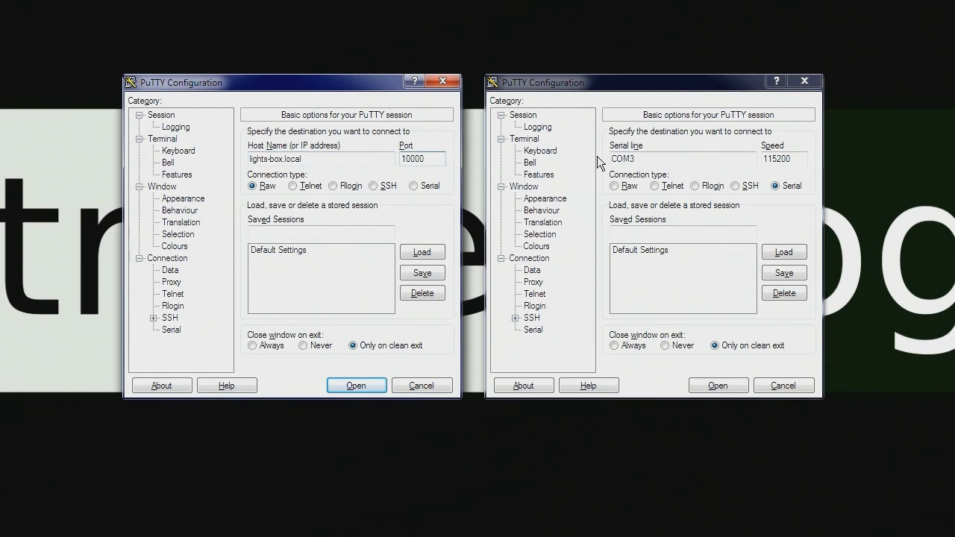
pyautogui.click(648, 159)
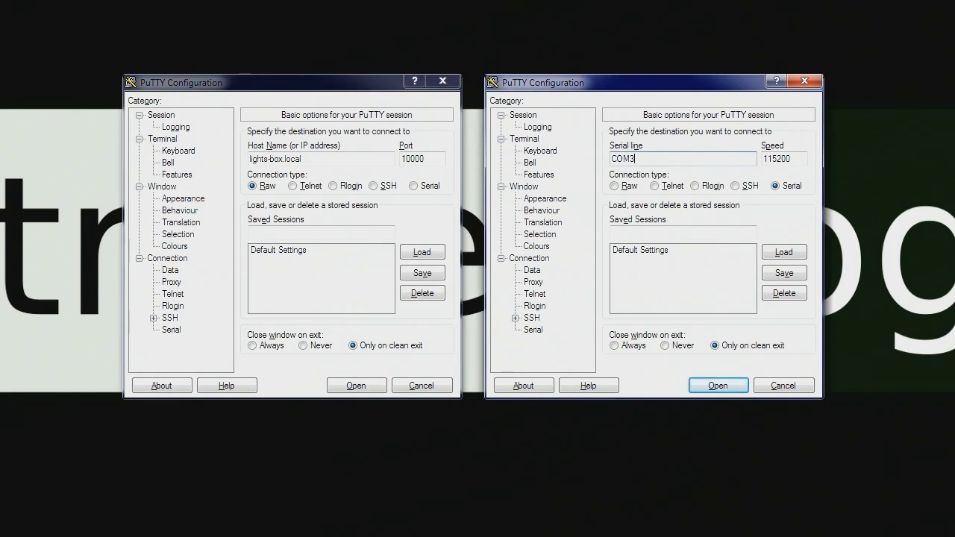
pyautogui.press('Tab')
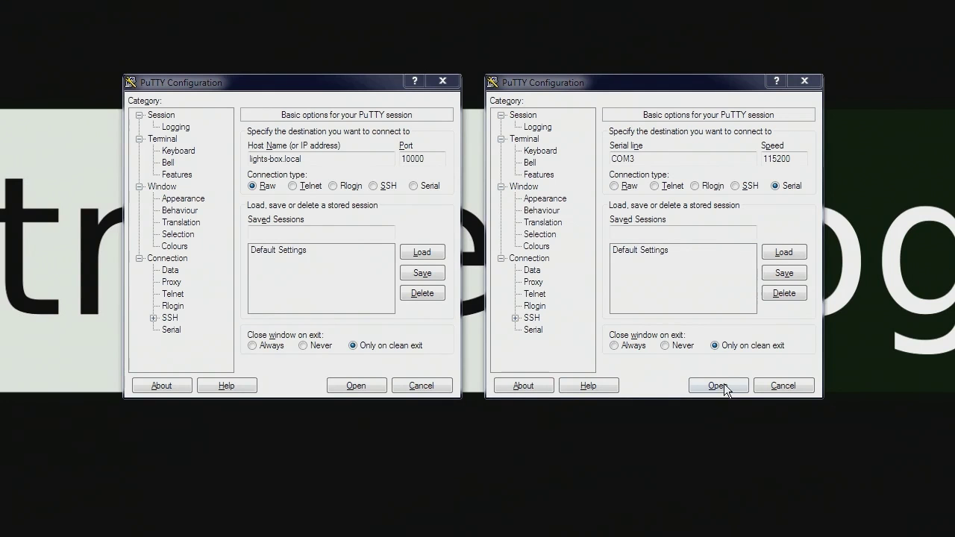
pyautogui.click(717, 386)
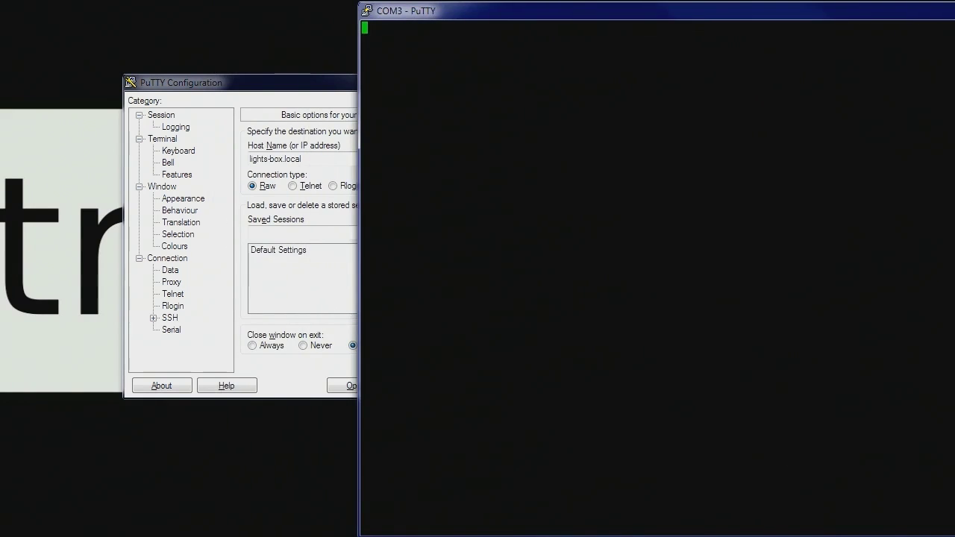
pyautogui.click(363, 386)
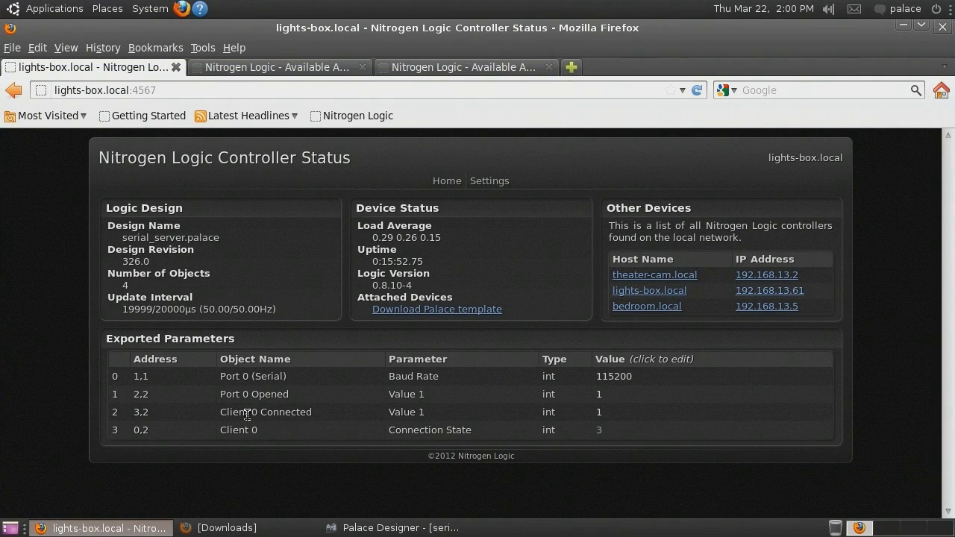
pyautogui.click(606, 411)
pyautogui.press('Return')
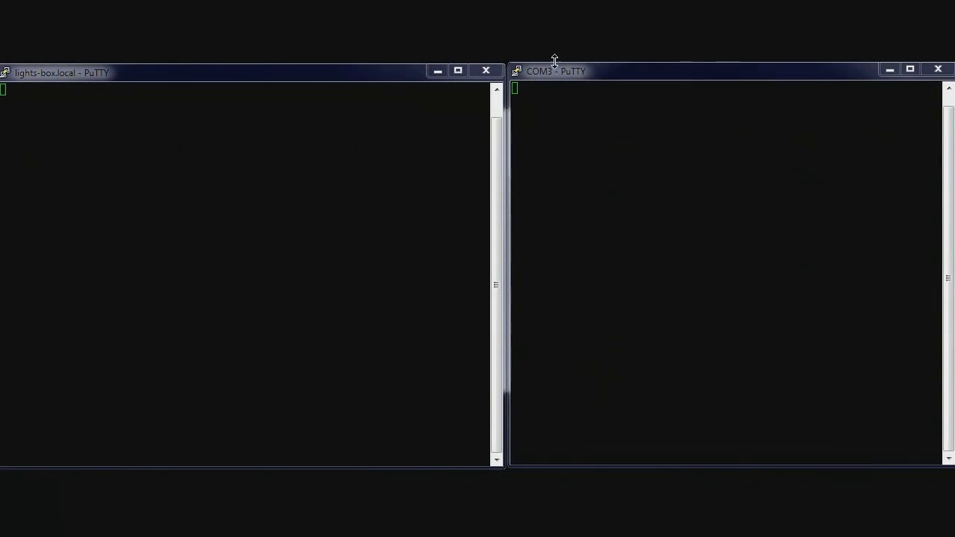
# Step: For the COM3 session, enable Implicit CR in every LF and force local echo and line editing on
pyautogui.rightClick(584, 71)
pyautogui.click(675, 288)
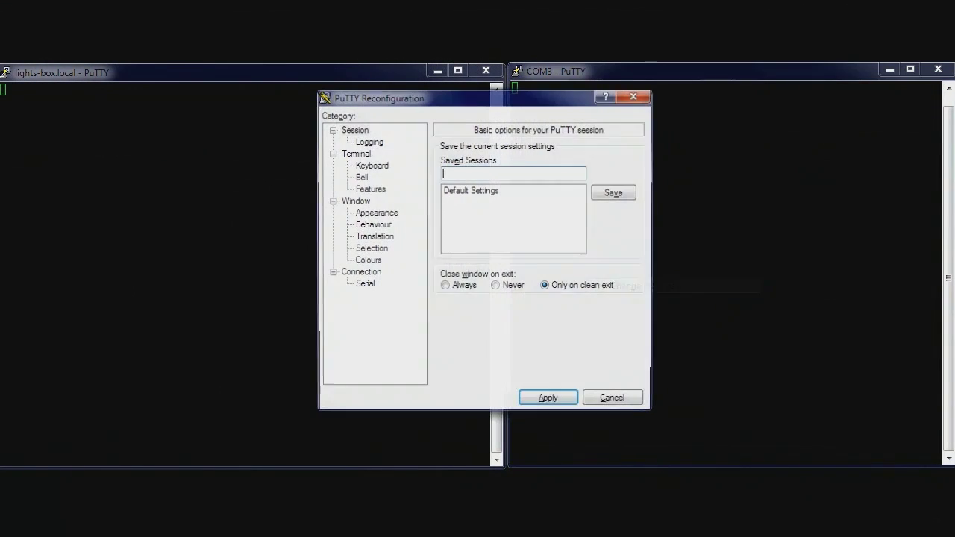
pyautogui.click(364, 154)
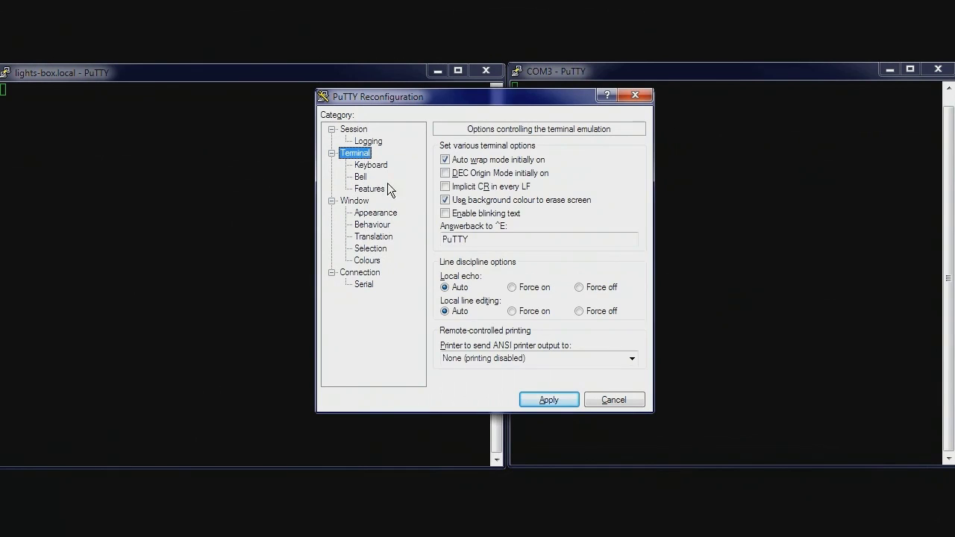
pyautogui.click(446, 187)
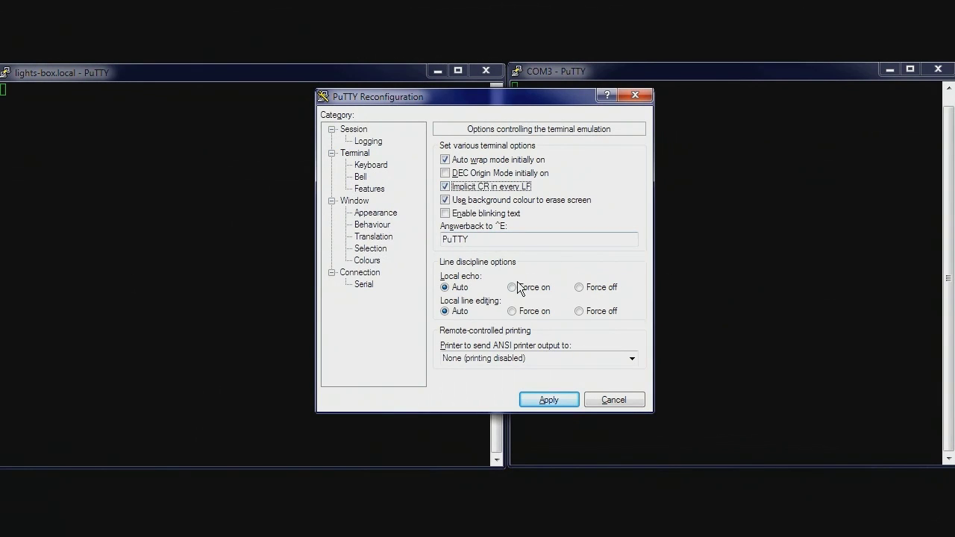
pyautogui.click(512, 288)
pyautogui.click(512, 311)
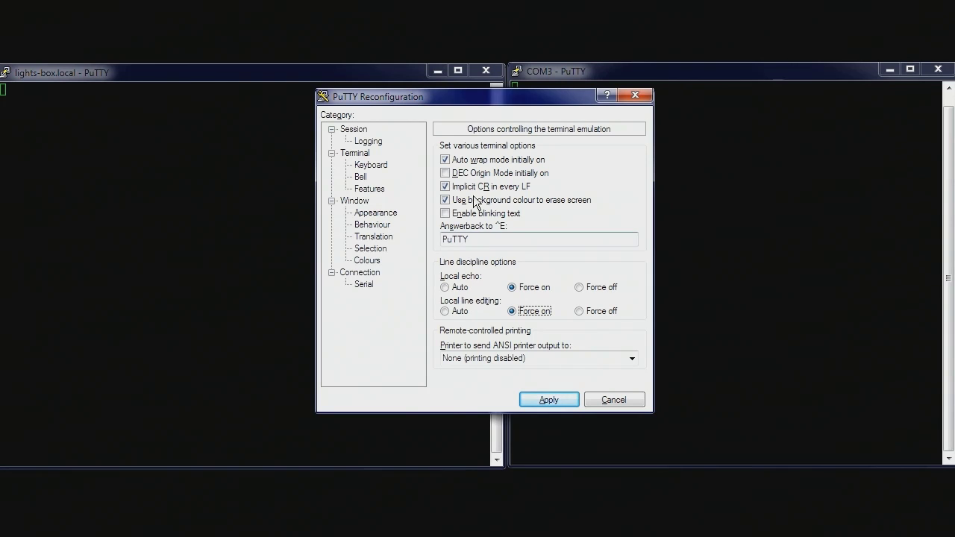
pyautogui.click(549, 399)
# Step: Force local echo on for the lights-box.local session and apply
pyautogui.rightClick(262, 80)
pyautogui.click(313, 182)
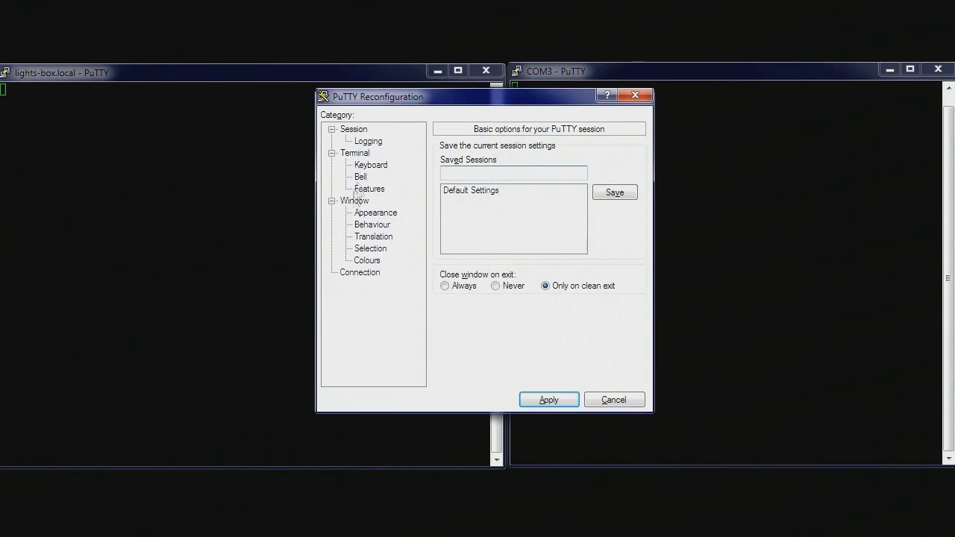
pyautogui.click(356, 153)
pyautogui.click(512, 285)
pyautogui.click(549, 399)
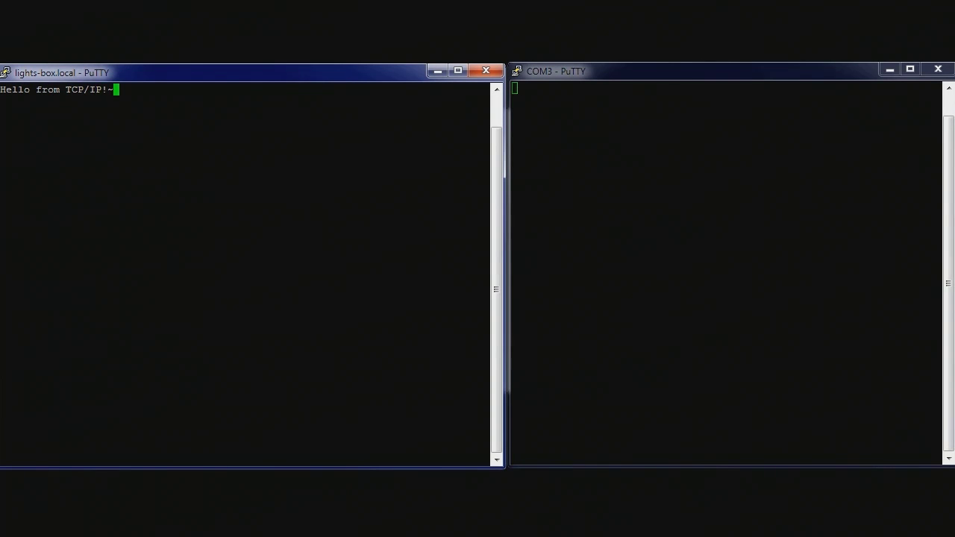
# Step: Send 'Hello from TCP/IP!' from the lights-box terminal and 'Hello from RS-232!' from the COM3 terminal
pyautogui.press('Return')
pyautogui.click(672, 72)
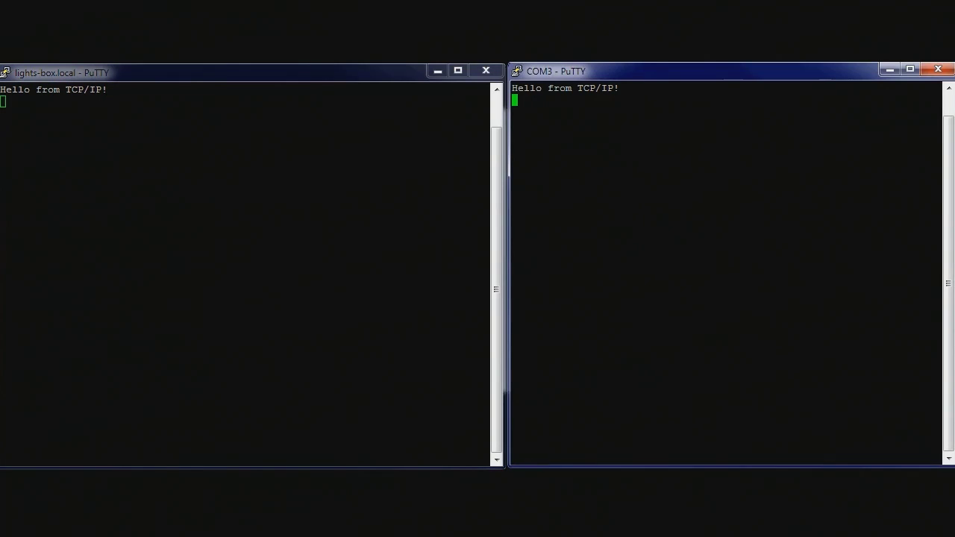
pyautogui.write('Hello from RS-232!')
pyautogui.press('Return')
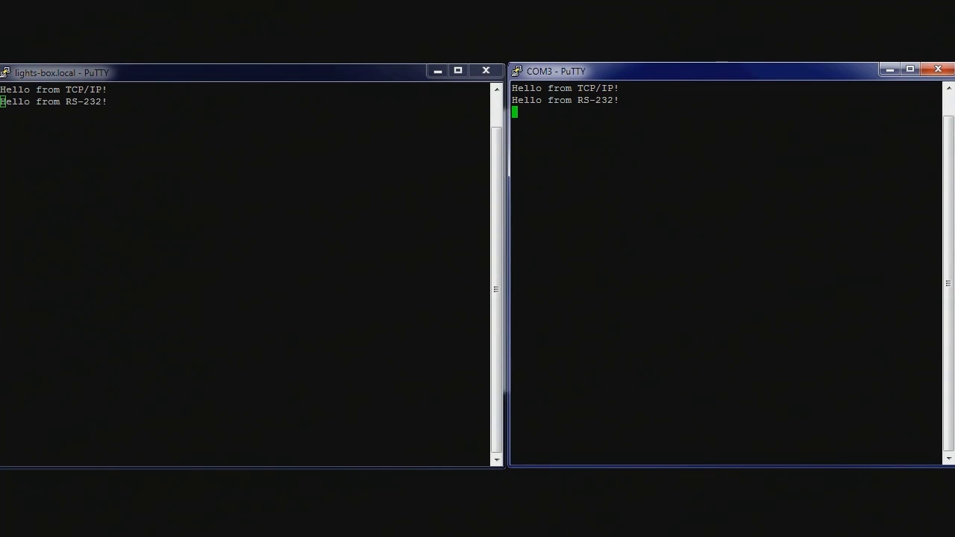
pyautogui.click(509, 529)
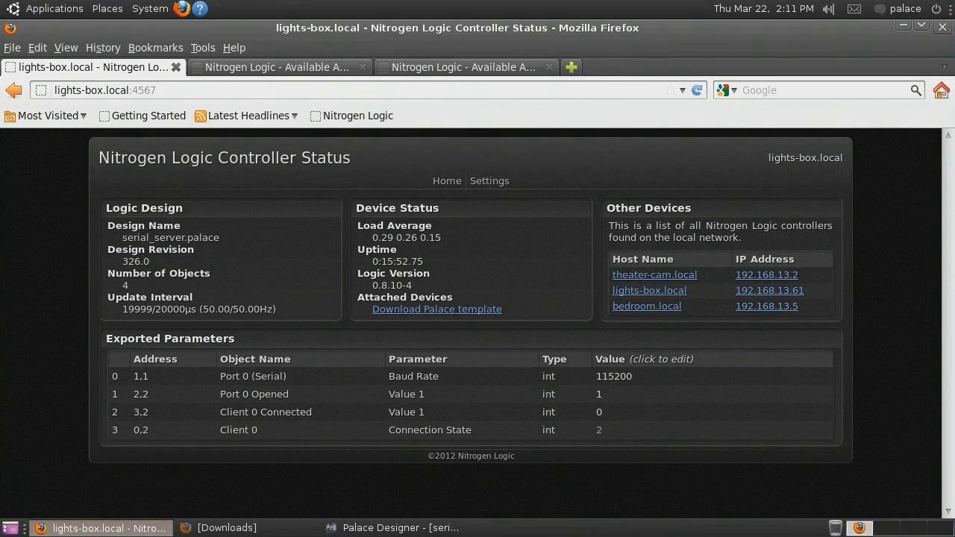
# Step: Bring Palace Designer with serial_server.palace back to the front
pyautogui.click(341, 527)
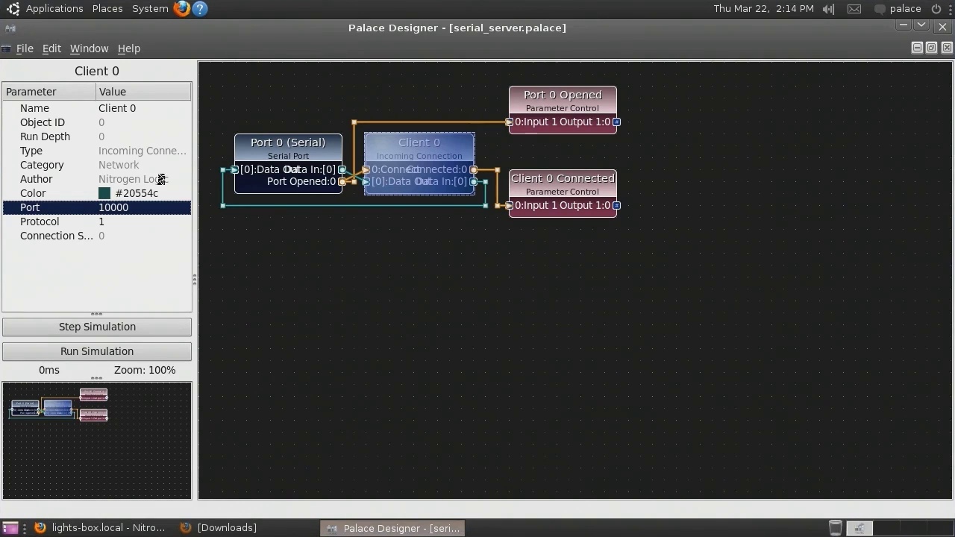
# Step: Change the serial_server update interval from 20000 to 10000 microseconds in Design Settings and save
pyautogui.click(53, 50)
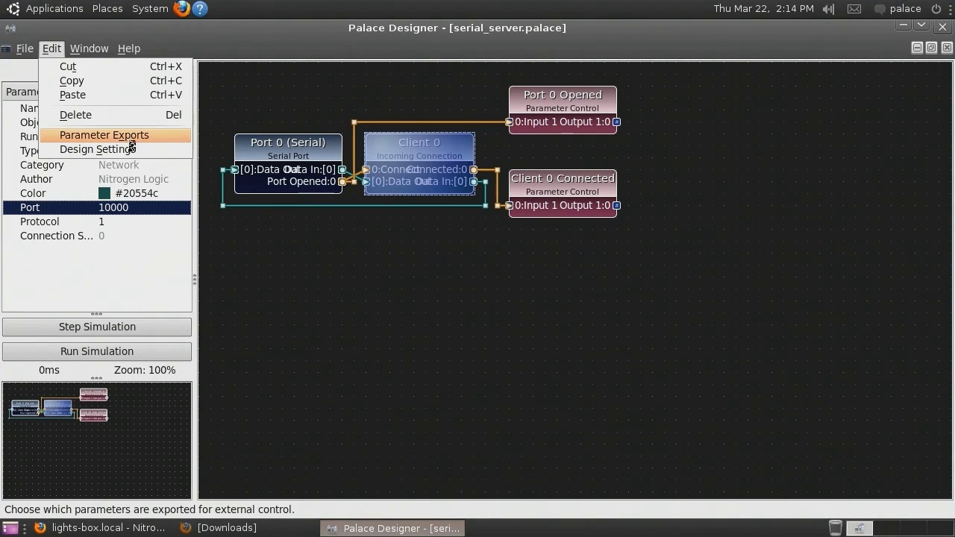
pyautogui.click(97, 149)
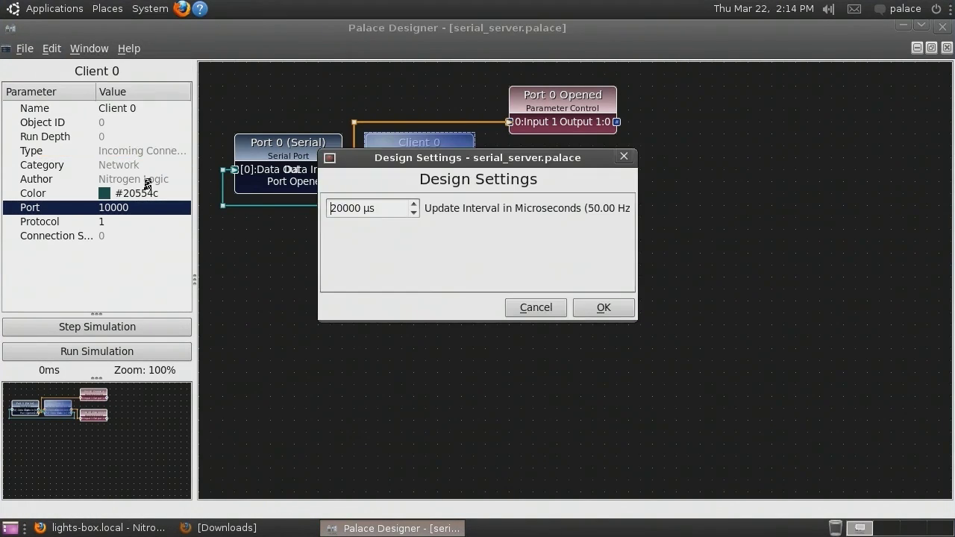
pyautogui.doubleClick(363, 208)
pyautogui.write('10000')
pyautogui.press('Return')
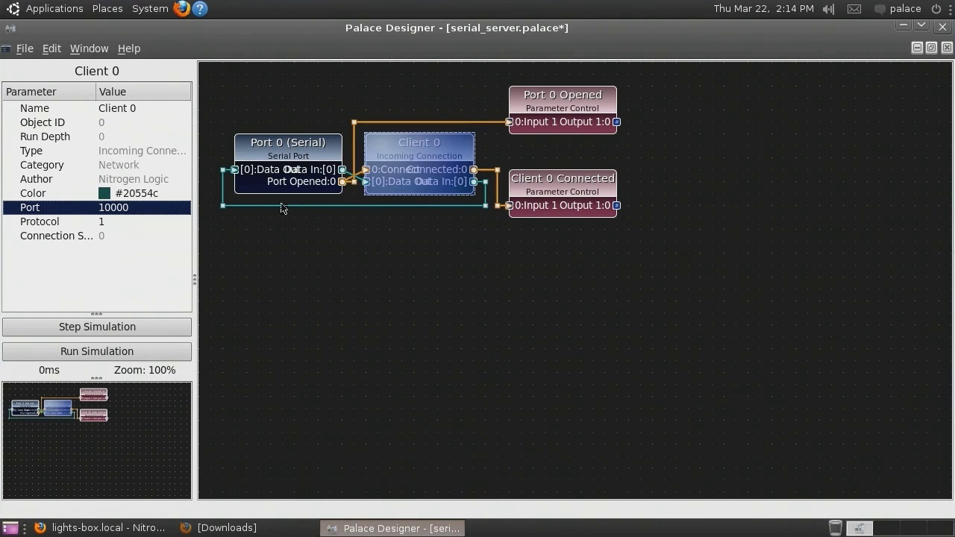
pyautogui.hotkey('ctrl', 's')
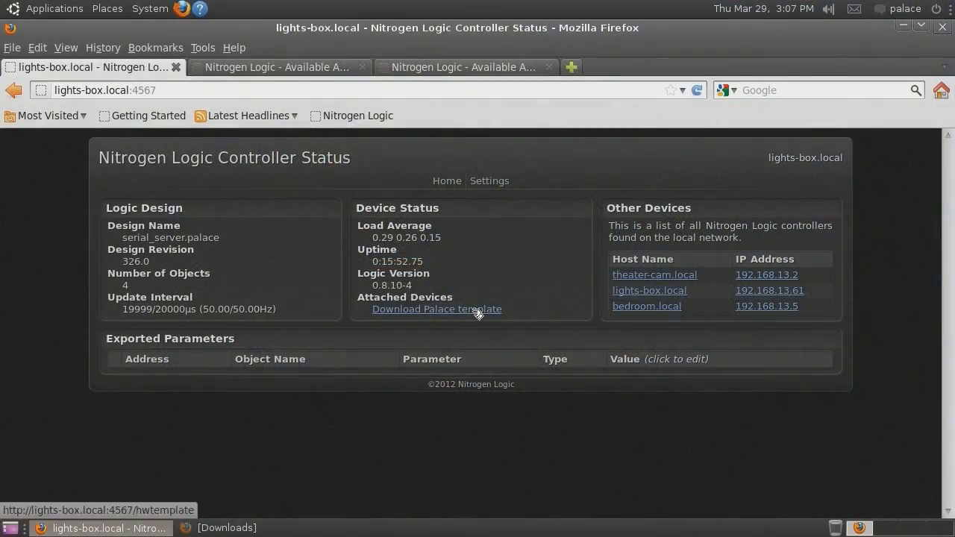
# Step: Download the controller's Palace template, open it in Palace Designer, and maximize the window
pyautogui.click(444, 310)
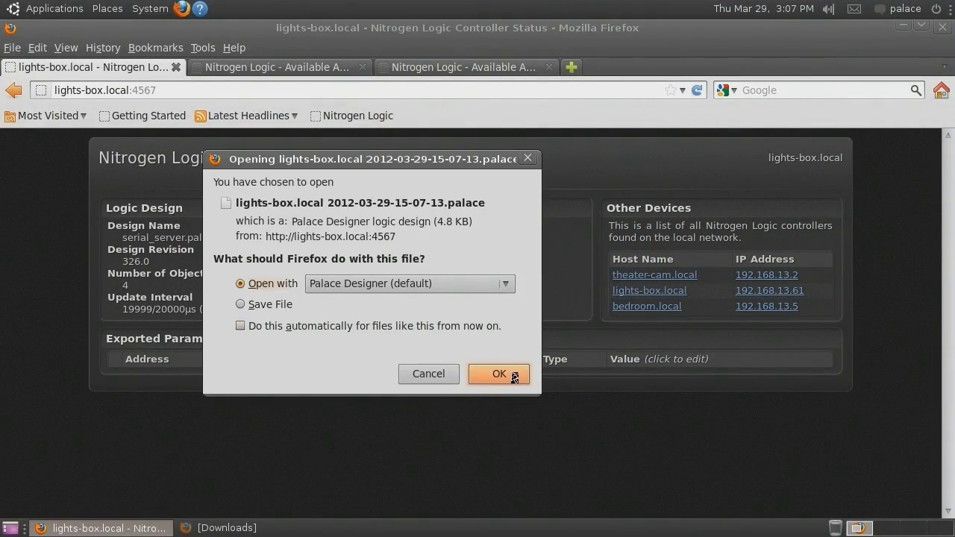
pyautogui.click(512, 375)
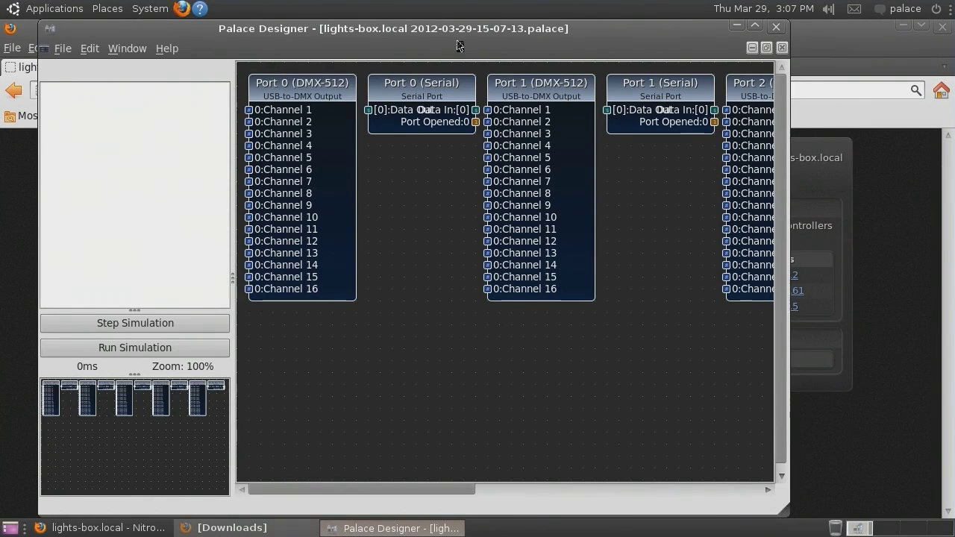
pyautogui.doubleClick(459, 32)
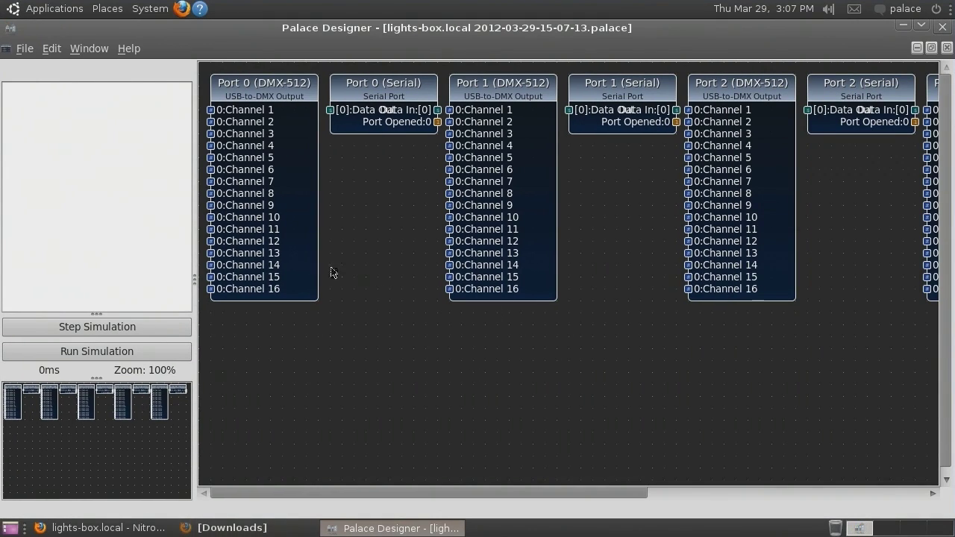
# Step: Select the DMX-512 blocks for Ports 0, 1, 2 and 3, scrolling right to reach them
pyautogui.click(248, 215)
pyautogui.keyDown('ctrl'); pyautogui.click(535, 206); pyautogui.keyUp('ctrl')
pyautogui.keyDown('ctrl'); pyautogui.click(750, 213); pyautogui.keyUp('ctrl')
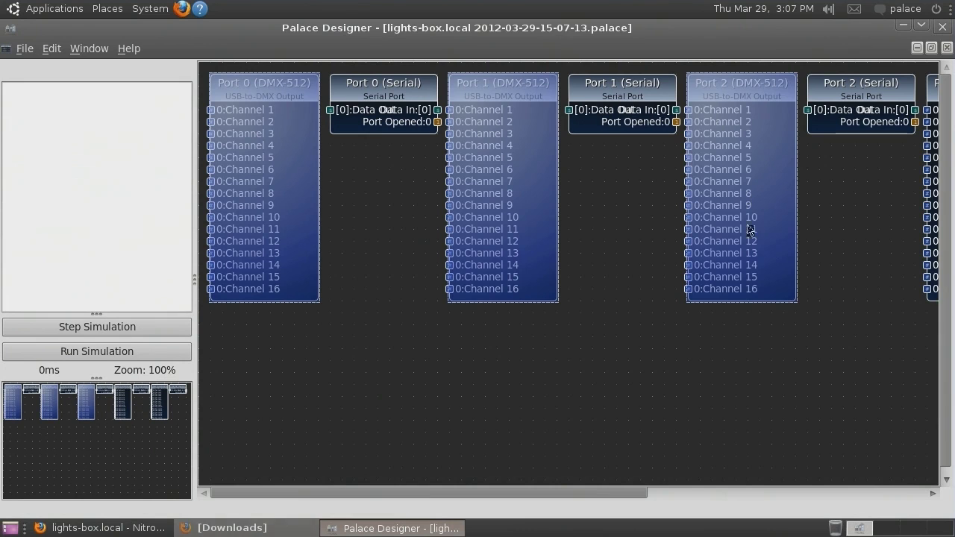
pyautogui.moveTo(563, 493); pyautogui.dragTo(844, 492)
pyautogui.keyDown('ctrl'); pyautogui.click(523, 246); pyautogui.keyUp('ctrl')
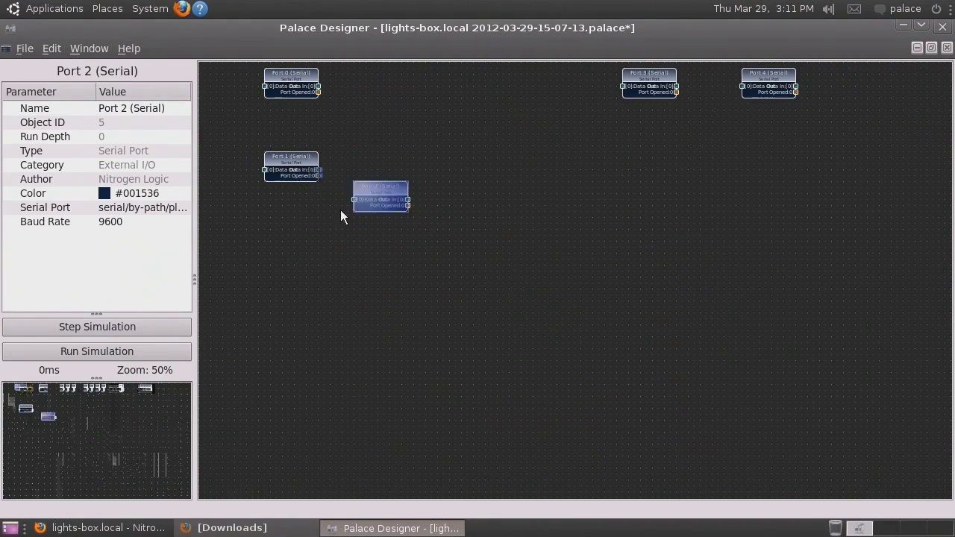
# Step: Move Ports 2, 3 and 4 into the left column
pyautogui.moveTo(381, 196); pyautogui.dragTo(291, 228)
pyautogui.moveTo(649, 82); pyautogui.dragTo(300, 297)
pyautogui.moveTo(768, 82); pyautogui.dragTo(309, 362)
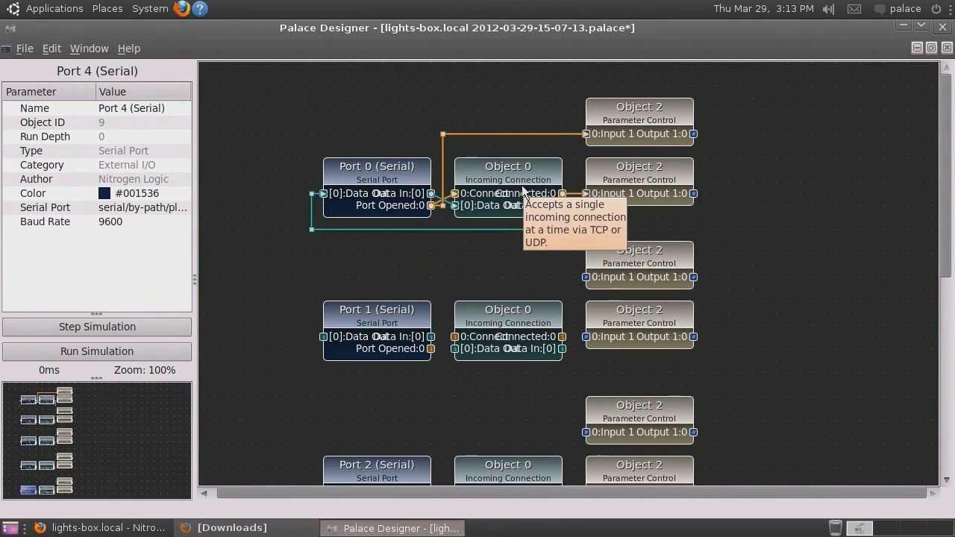
# Step: Edit a client's listening port and wire Port 4's client data into Port 4
pyautogui.click(492, 198)
pyautogui.click(139, 207)
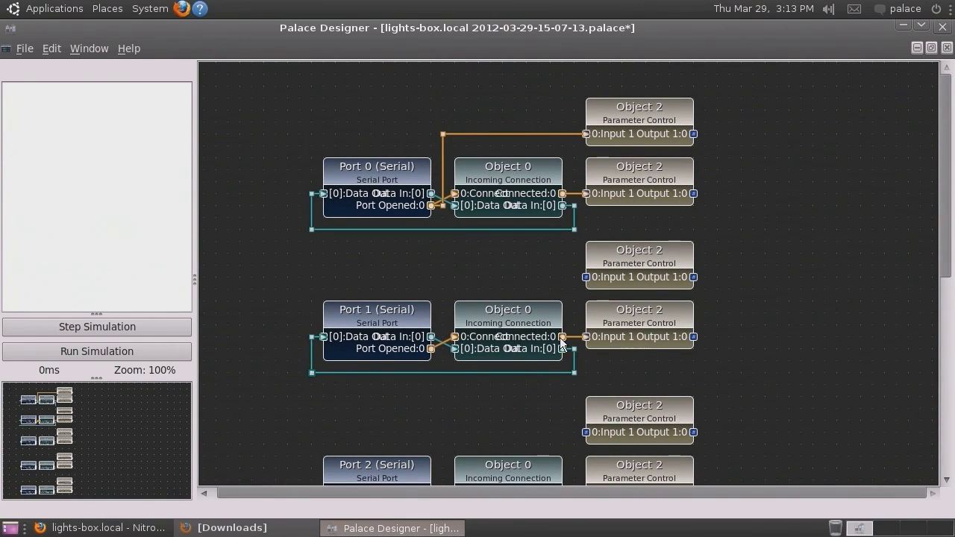
pyautogui.moveTo(562, 338); pyautogui.dragTo(576, 278)
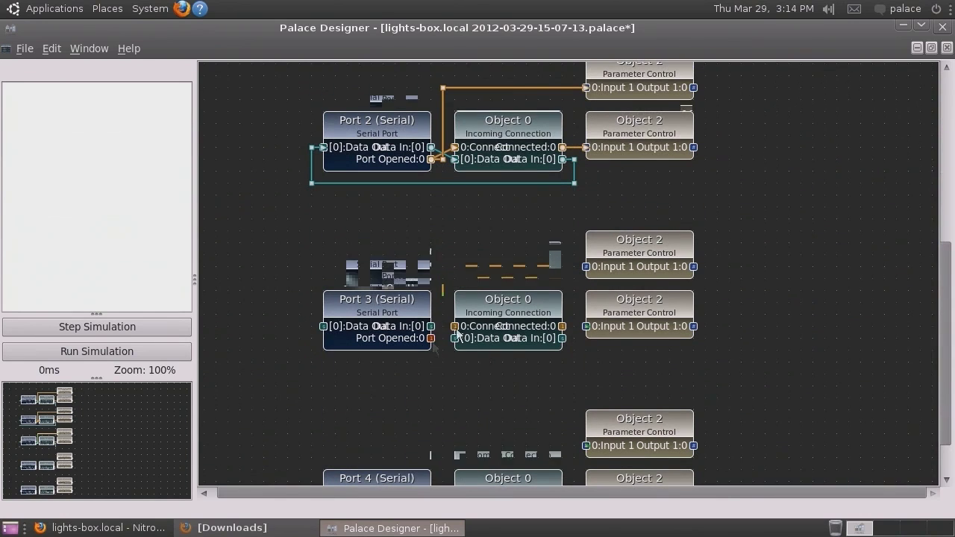
pyautogui.moveTo(573, 338); pyautogui.dragTo(576, 365)
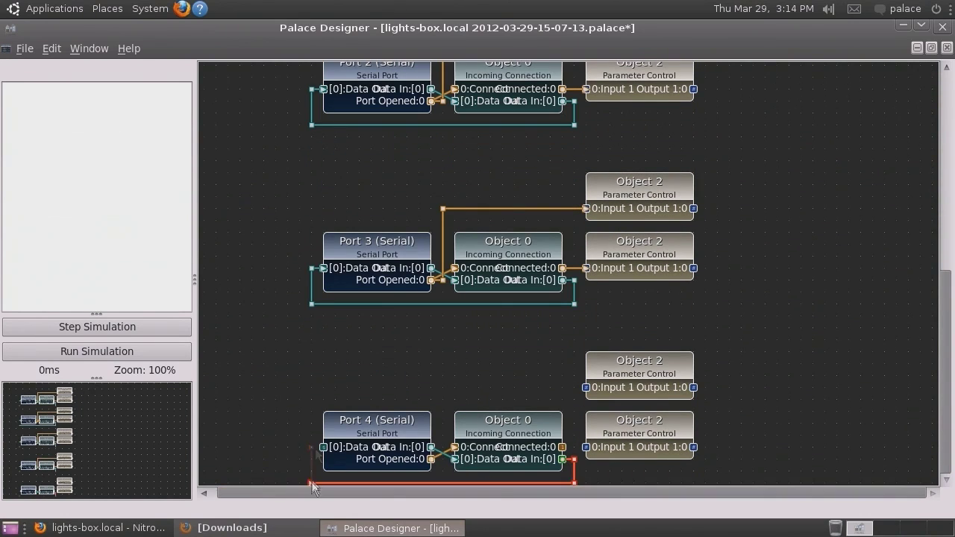
pyautogui.moveTo(312, 486); pyautogui.dragTo(324, 447)
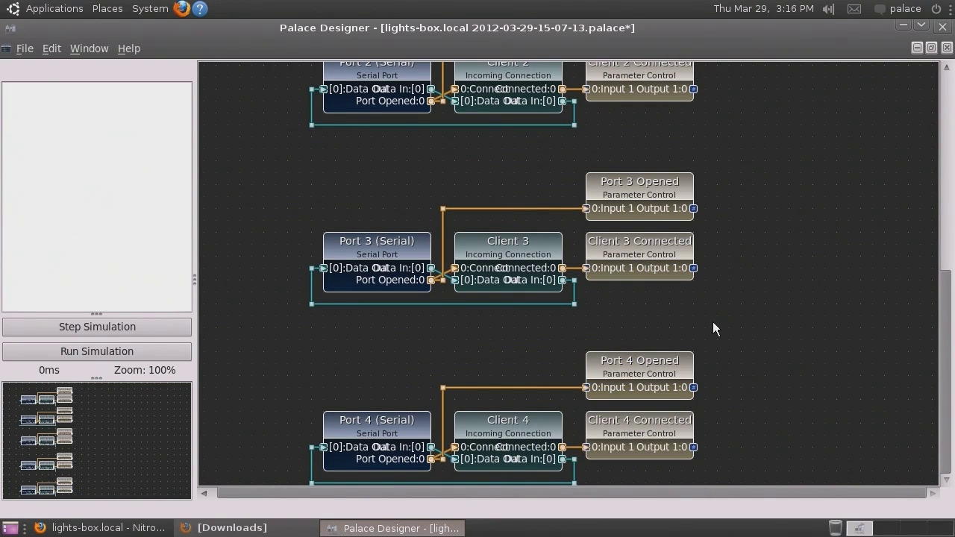
# Step: Save the design as multi_serial
pyautogui.hotkey('ctrl', 's')
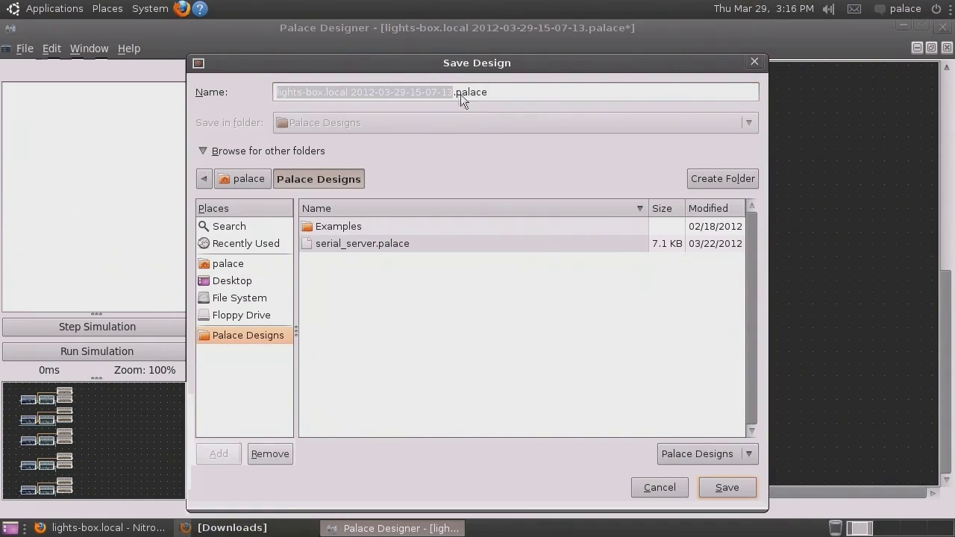
pyautogui.write('multi_serial')
pyautogui.press('Return')
# Step: Export Port 0's Baud Rate, Port 0 Opened Value 1 and Client 0 Connected Value 1
pyautogui.scroll(5, 377, 195)
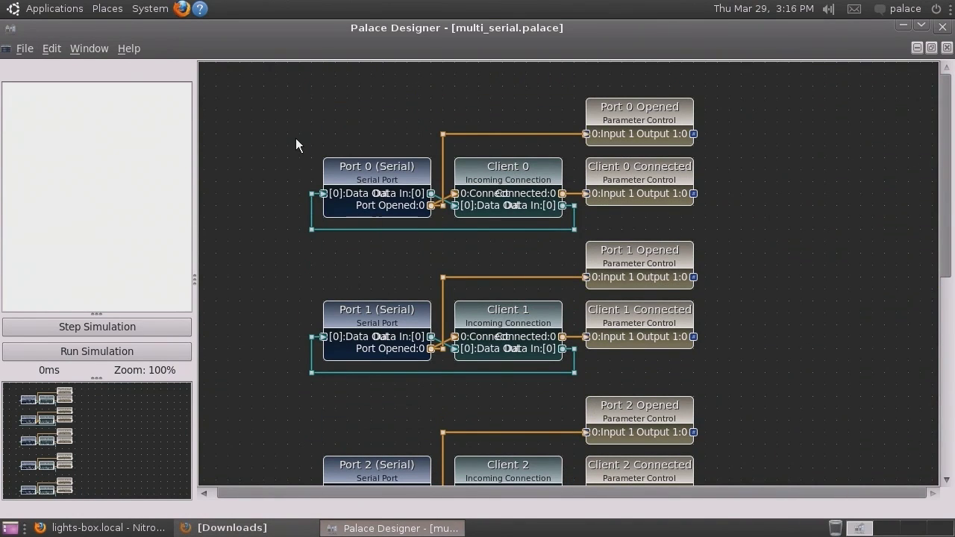
pyautogui.hotkey('ctrl', 'e')
pyautogui.scroll(-1, 331, 216)
pyautogui.click(240, 279)
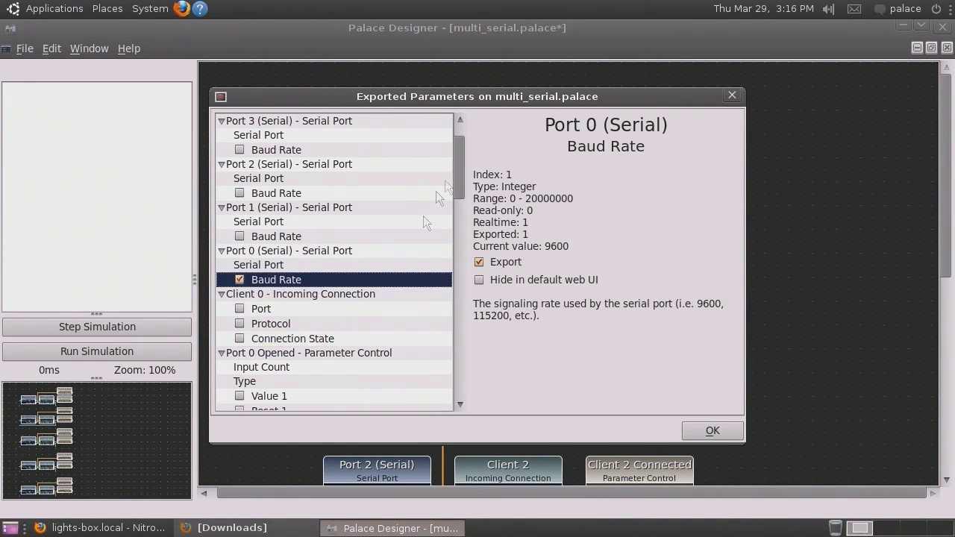
pyautogui.scroll(-3, 330, 262)
pyautogui.click(240, 250)
pyautogui.click(240, 323)
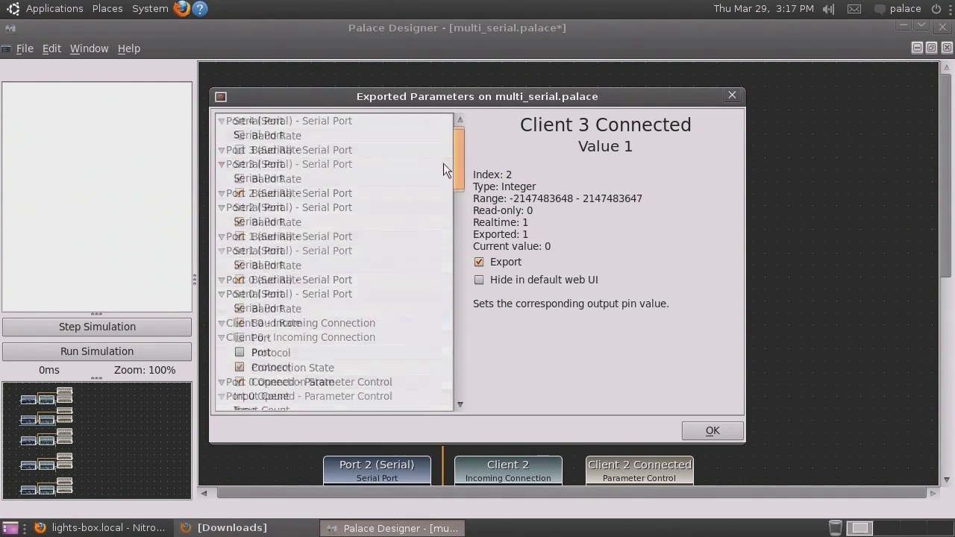
# Step: Enter 5 in the Design Settings dialog
pyautogui.click(48, 49)
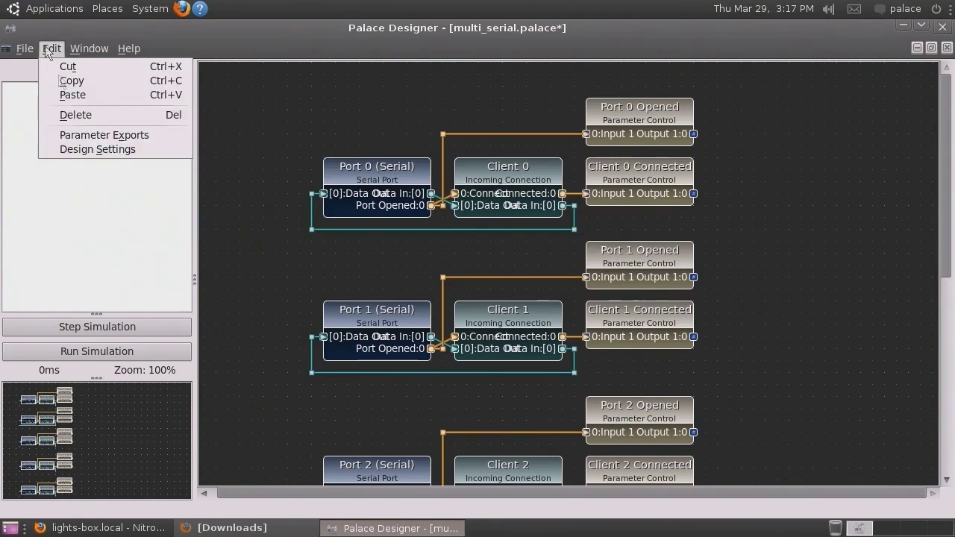
pyautogui.click(97, 150)
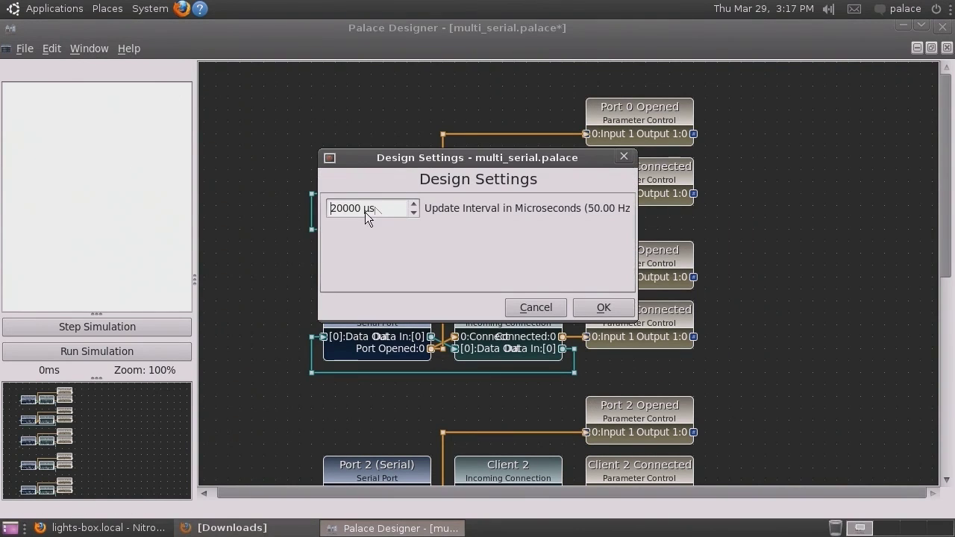
pyautogui.write('5')
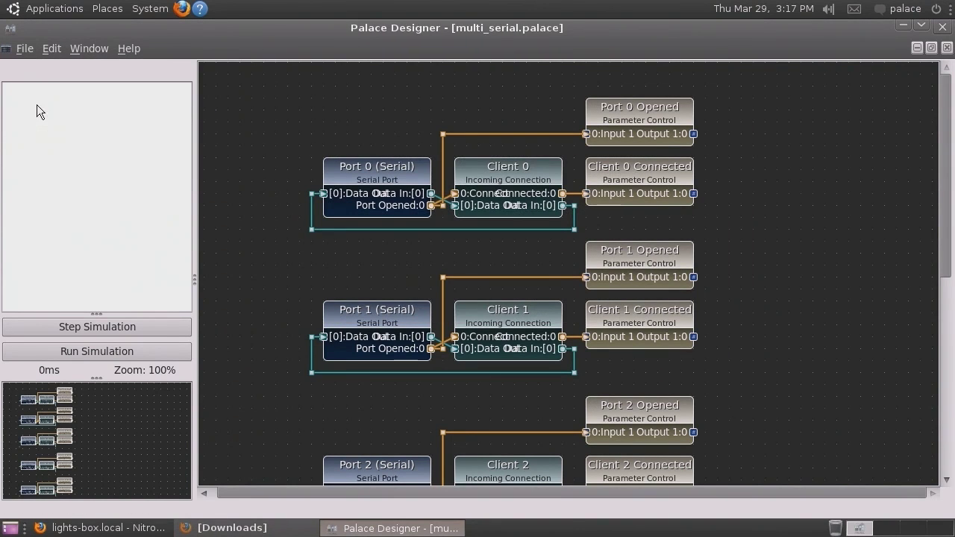
# Step: Upload the design to the lights-box controller and switch to its status page
pyautogui.click(27, 49)
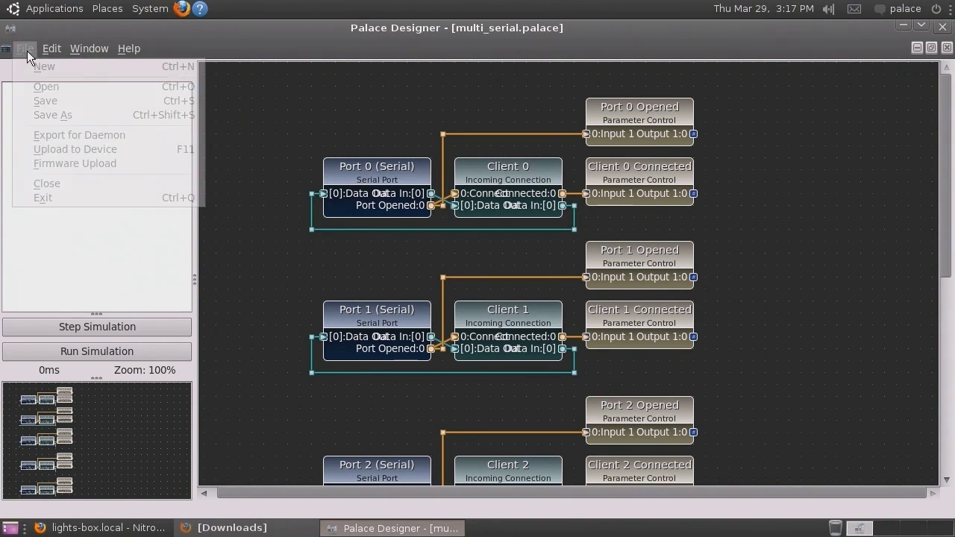
pyautogui.click(151, 155)
pyautogui.click(642, 263)
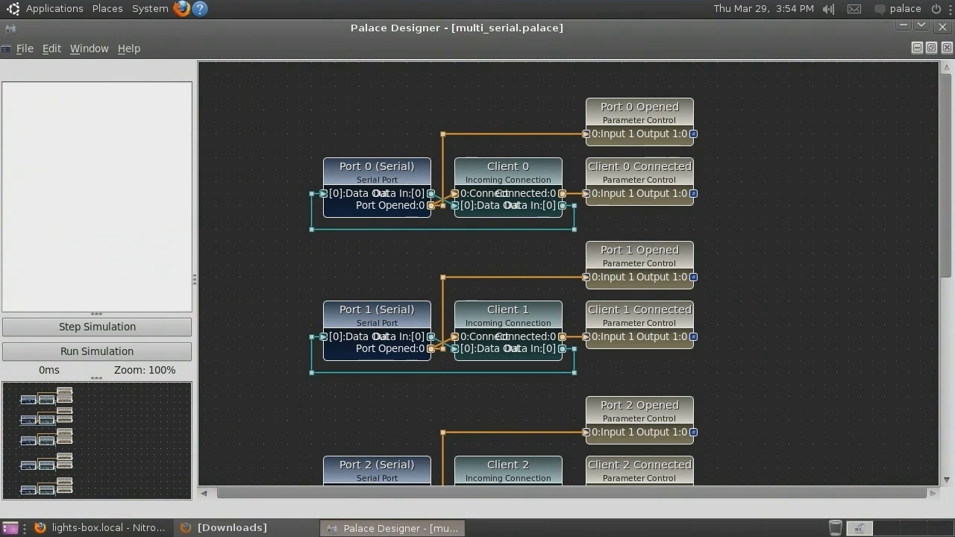
pyautogui.click(135, 528)
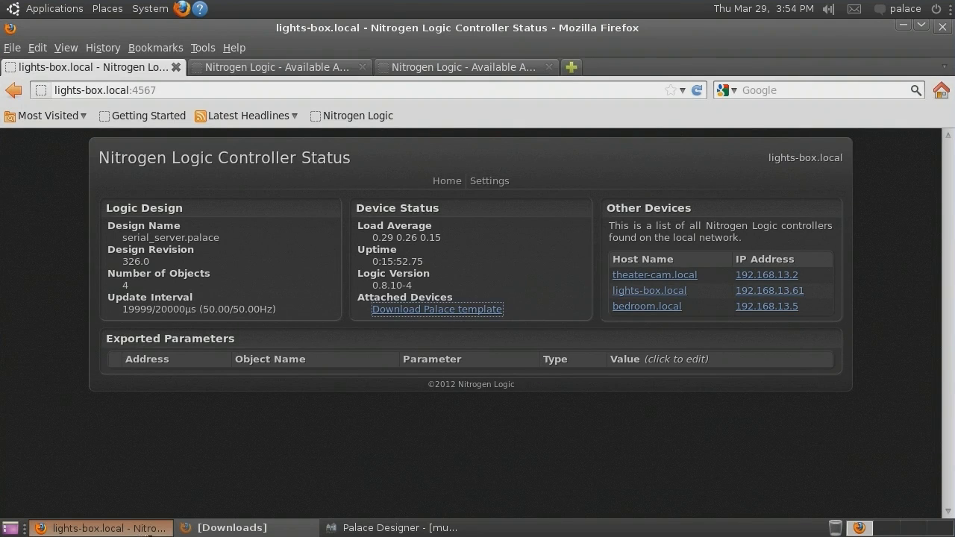
# Step: Reload the status page and scroll to the multi_serial Exported Parameters
pyautogui.press('F5')
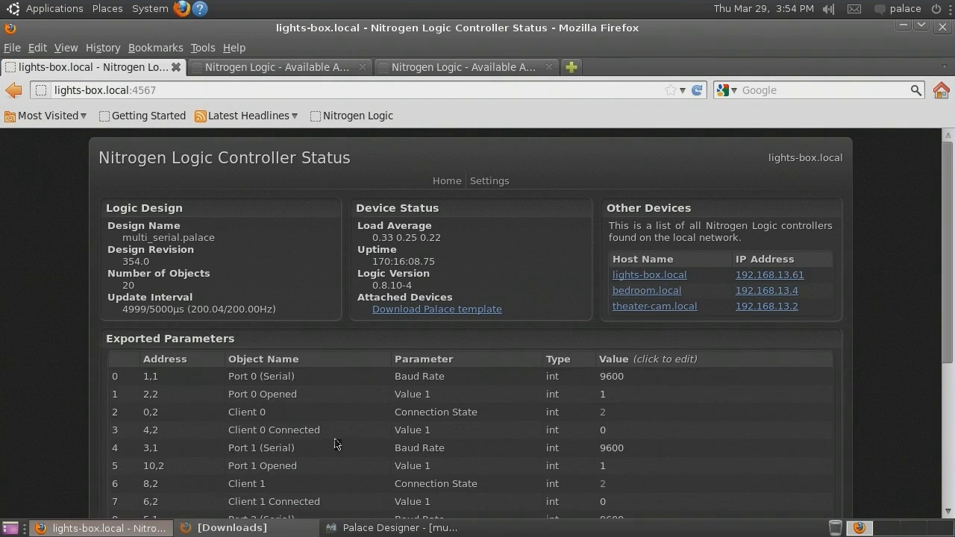
pyautogui.scroll(-7, 82, 295)
pyautogui.scroll(1, 83, 295)
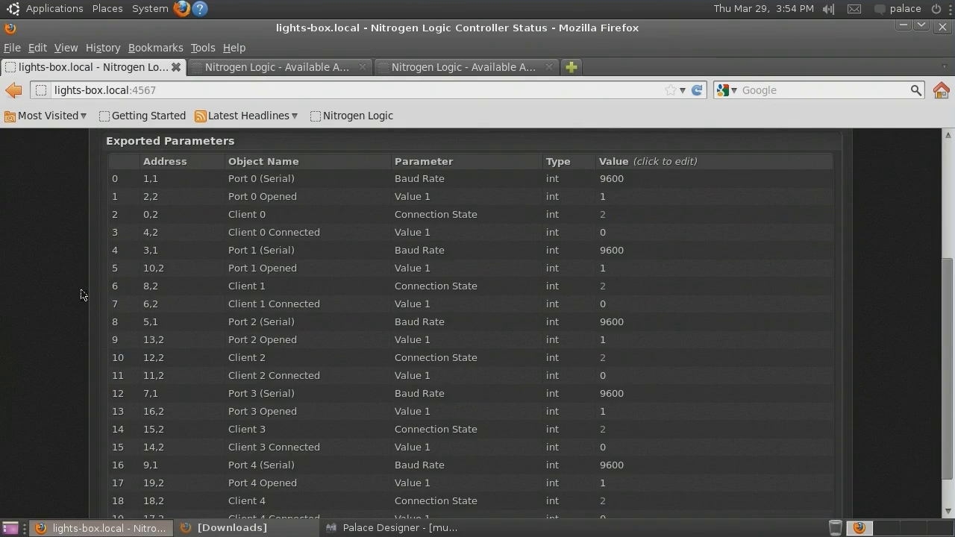
pyautogui.scroll(-1, 82, 295)
pyautogui.moveTo(951, 406); pyautogui.dragTo(944, 394)
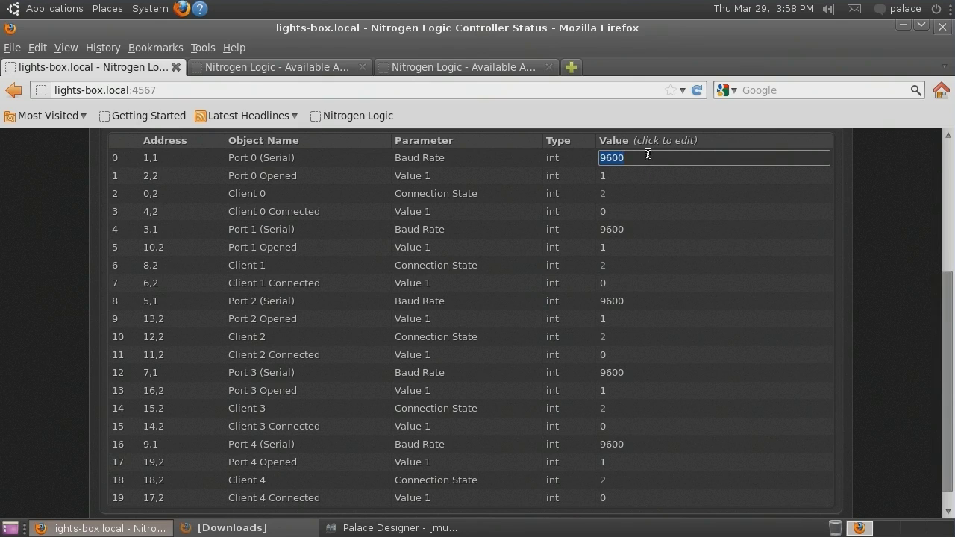
# Step: Raise the Baud Rate of Ports 0 through 4 from 9600 to 115200
pyautogui.click(653, 230)
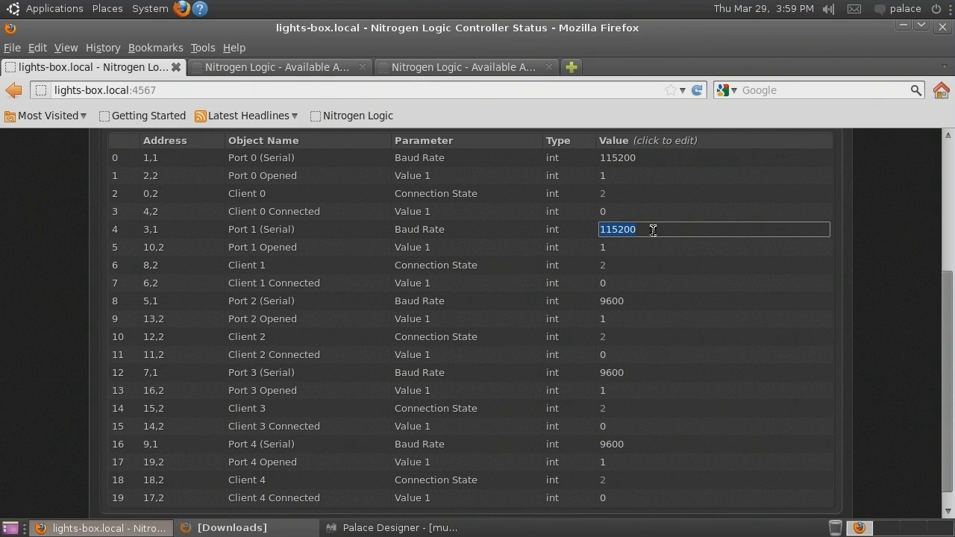
pyautogui.click(641, 302)
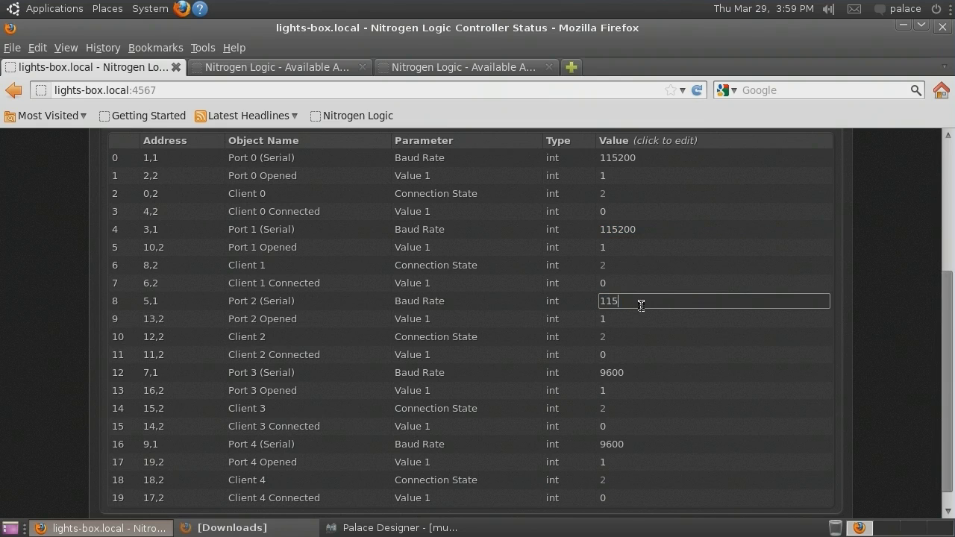
pyautogui.click(653, 372)
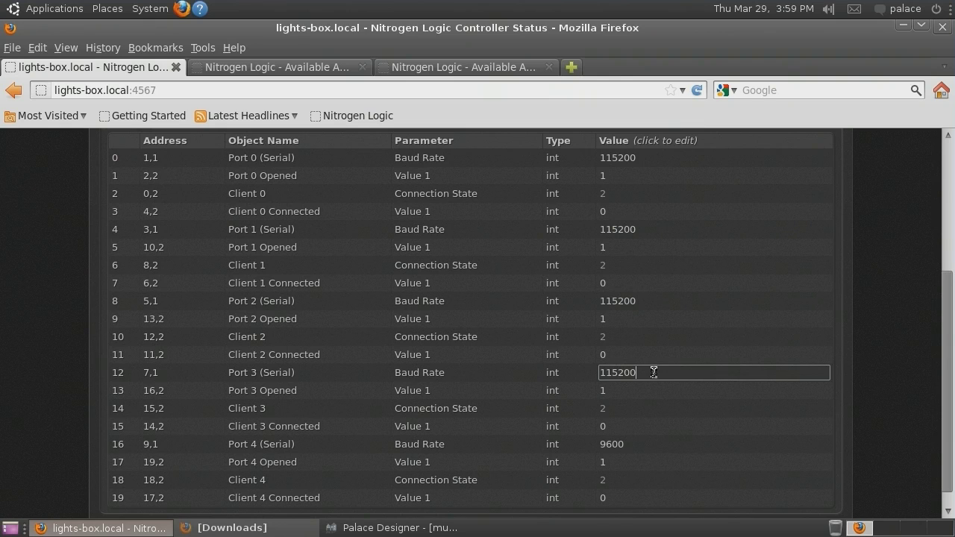
pyautogui.click(644, 446)
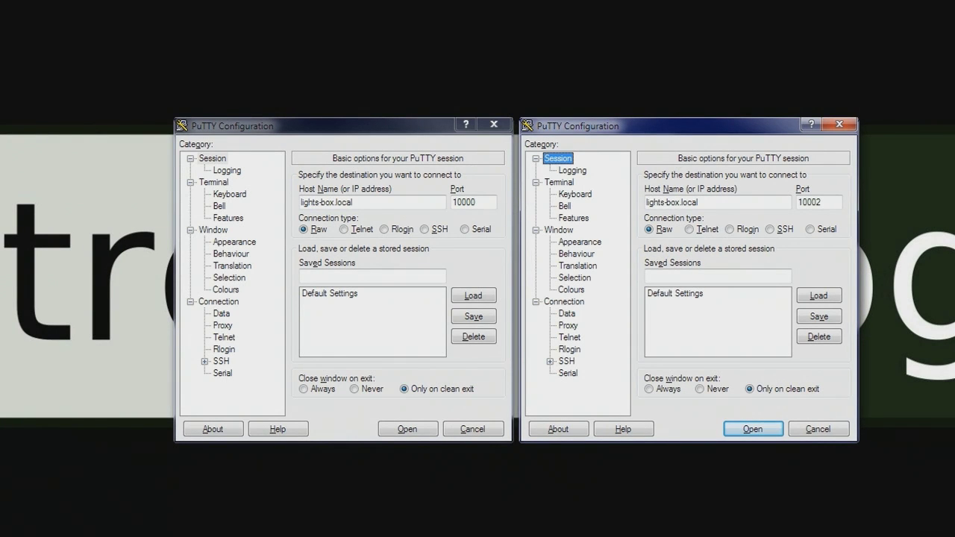
# Step: Launch the raw PuTTY sessions to lights-box.local on ports 10000 and 10002
pyautogui.click(303, 230)
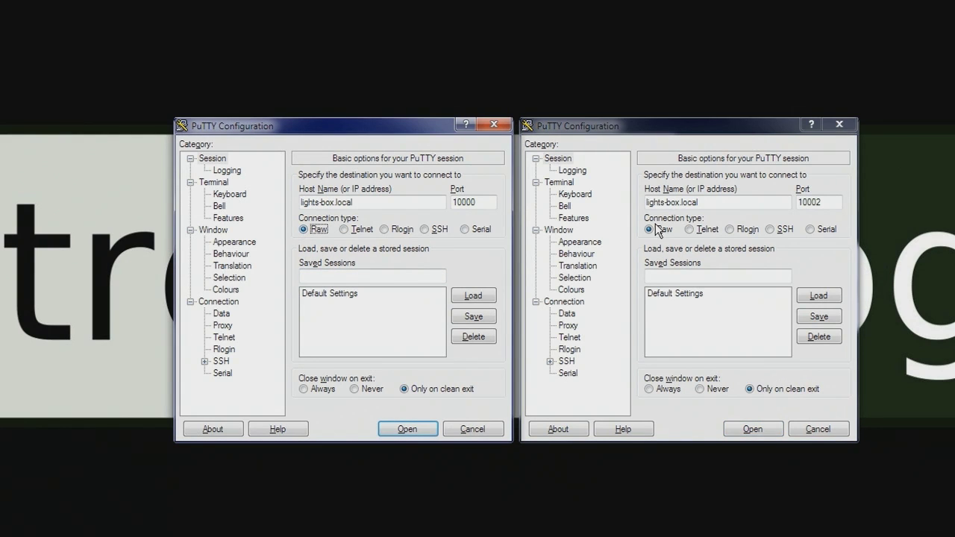
pyautogui.hotkey('shift', 'Tab')
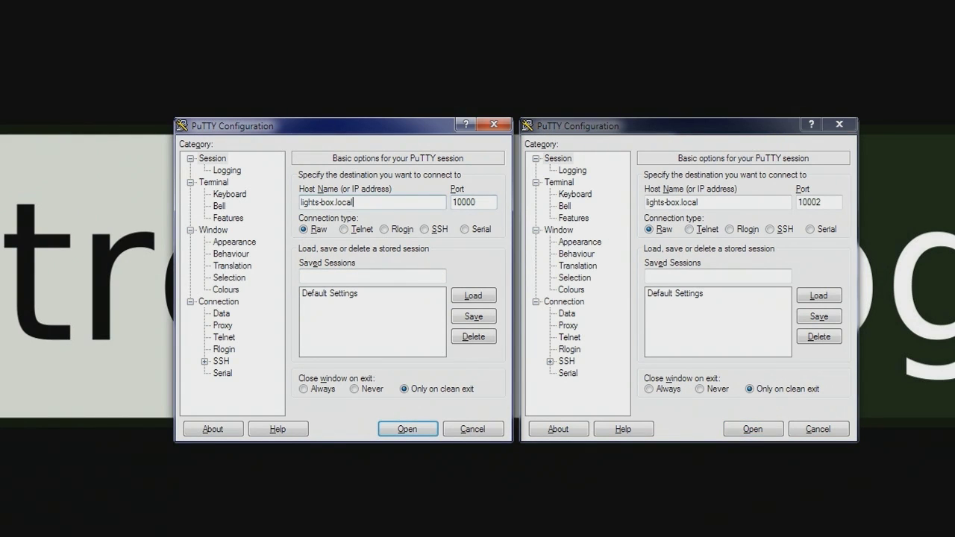
pyautogui.click(817, 205)
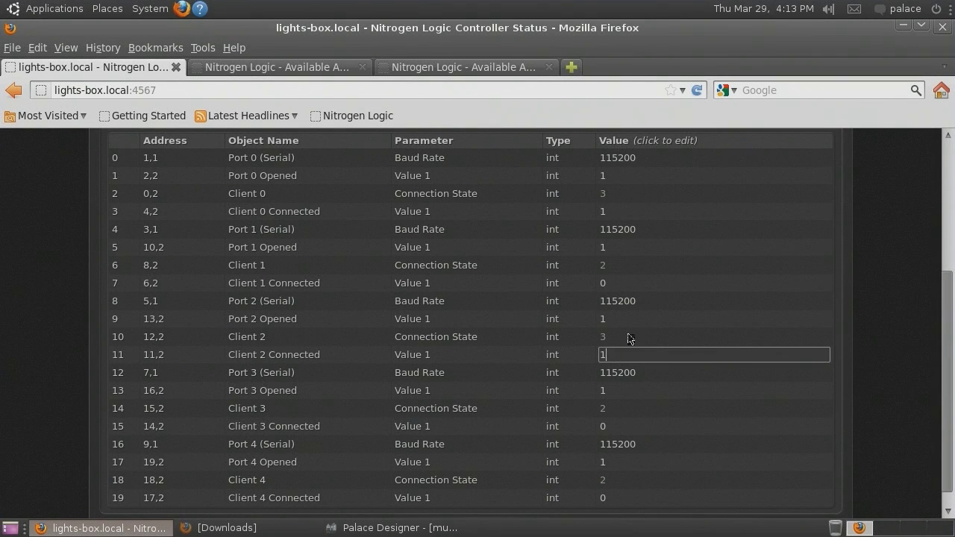
# Step: Inspect the Client 0 Connected value on the status page
pyautogui.click(618, 209)
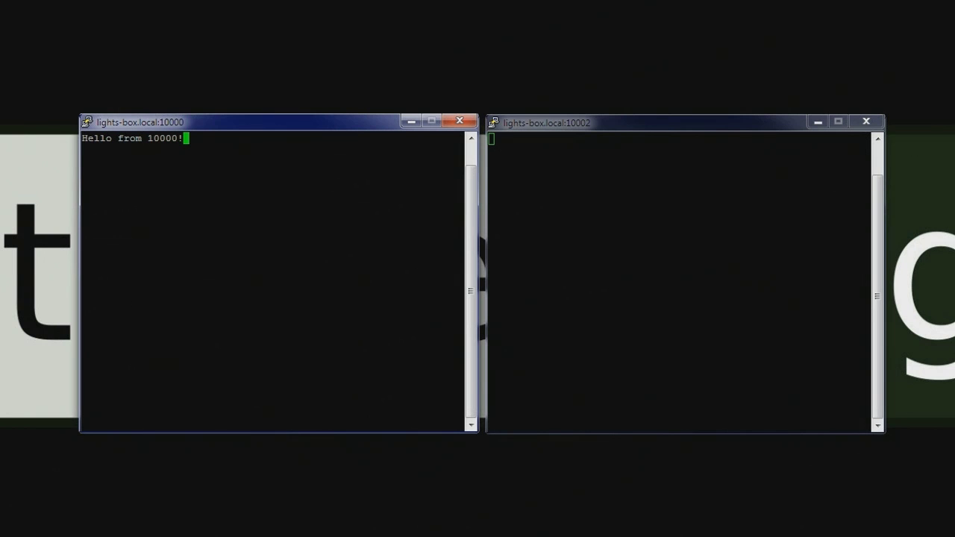
# Step: Send 'o from 10002!' from the 10002 session to port 10000, then close the 10000 terminal
pyautogui.hotkey('alt', 'Tab')
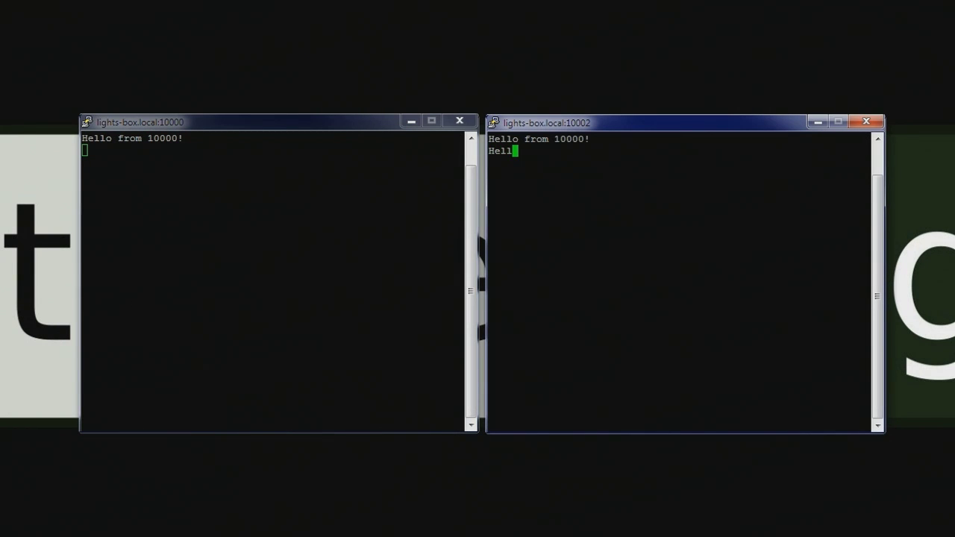
pyautogui.write('o from 10002!')
pyautogui.press('Return')
pyautogui.hotkey('alt', 'Tab')
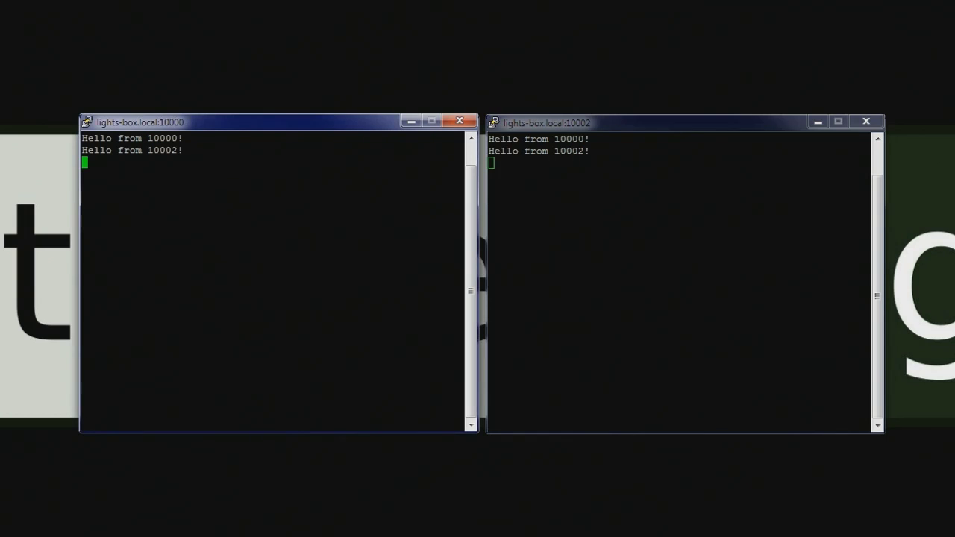
pyautogui.hotkey('alt', 'F4')
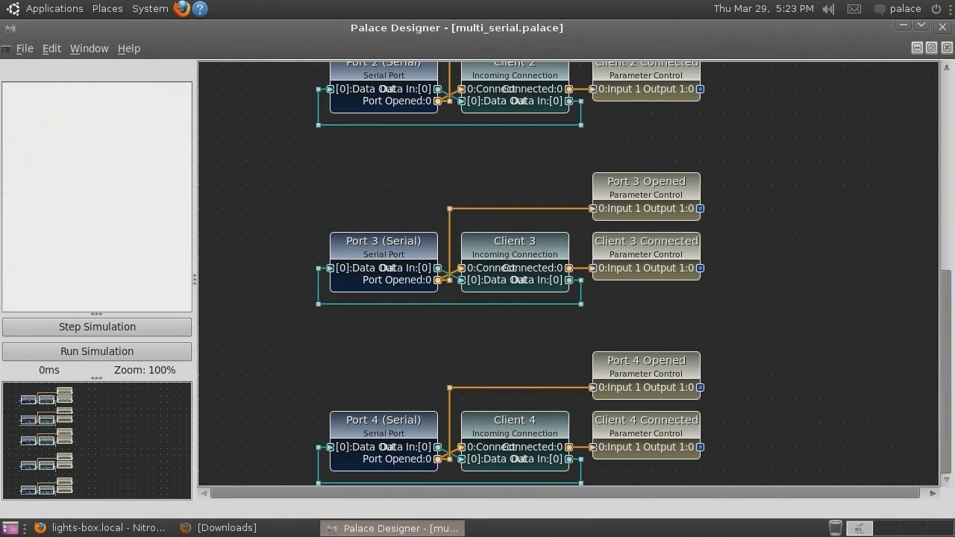
# Step: Add a Data Length object beside Port 4 Opened and paste a second copy below it
pyautogui.rightClick(720, 399)
pyautogui.moveTo(746, 403)
pyautogui.moveTo(640, 308)
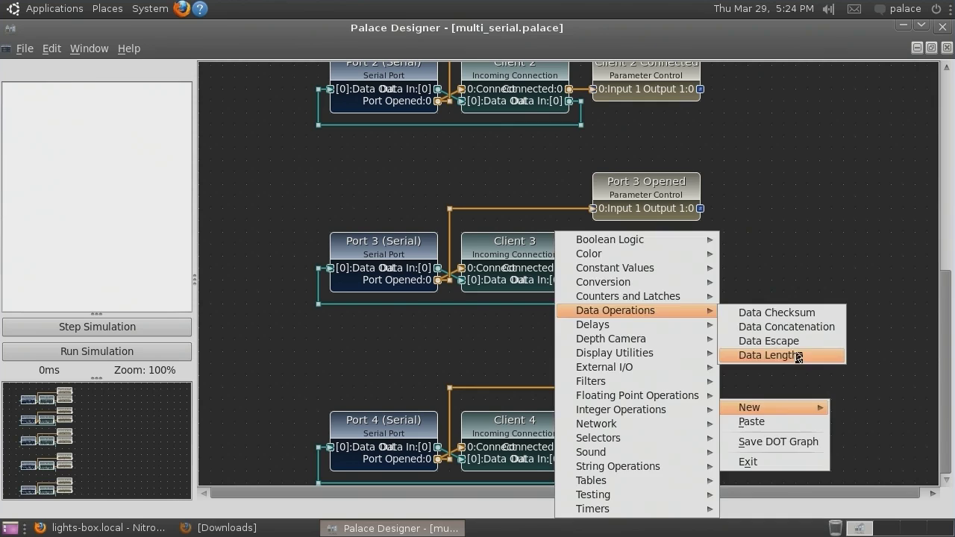
pyautogui.click(772, 356)
pyautogui.moveTo(774, 409); pyautogui.dragTo(762, 397)
pyautogui.rightClick(761, 397)
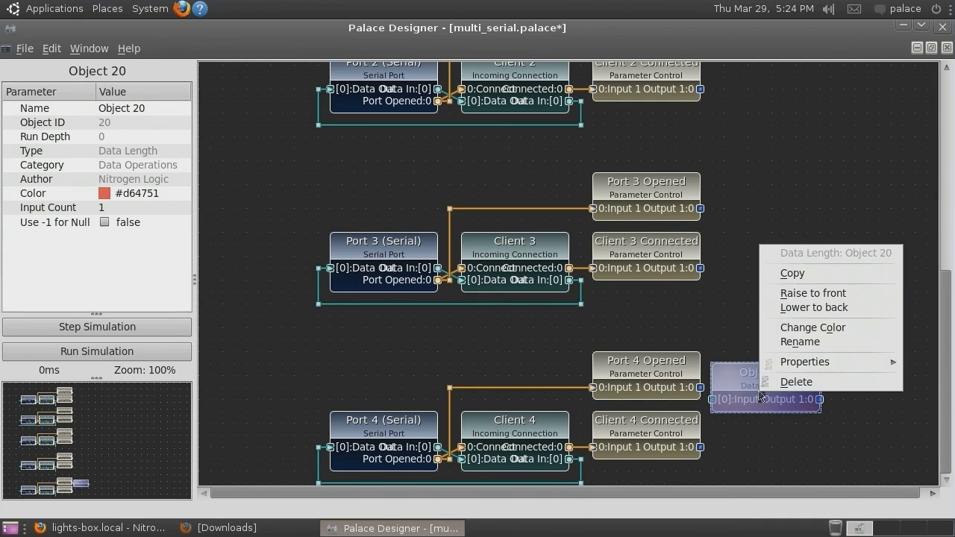
pyautogui.click(776, 273)
pyautogui.rightClick(735, 431)
pyautogui.click(754, 454)
# Step: Wire Client 4 and Port 4 data into them, naming them Port 4 In Length and Port 4 Out Length
pyautogui.moveTo(571, 460); pyautogui.dragTo(712, 459)
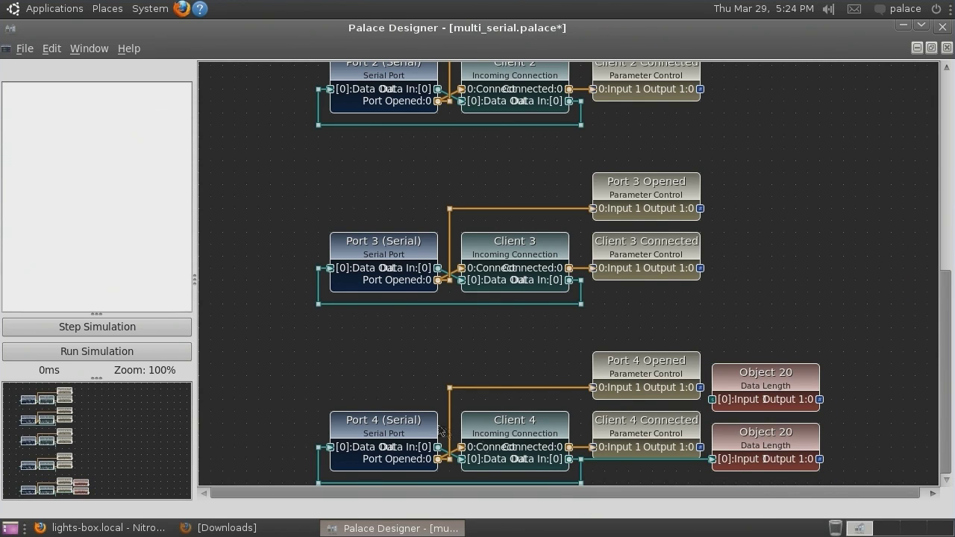
pyautogui.moveTo(438, 447); pyautogui.dragTo(713, 400)
pyautogui.click(786, 384)
pyautogui.doubleClick(147, 107)
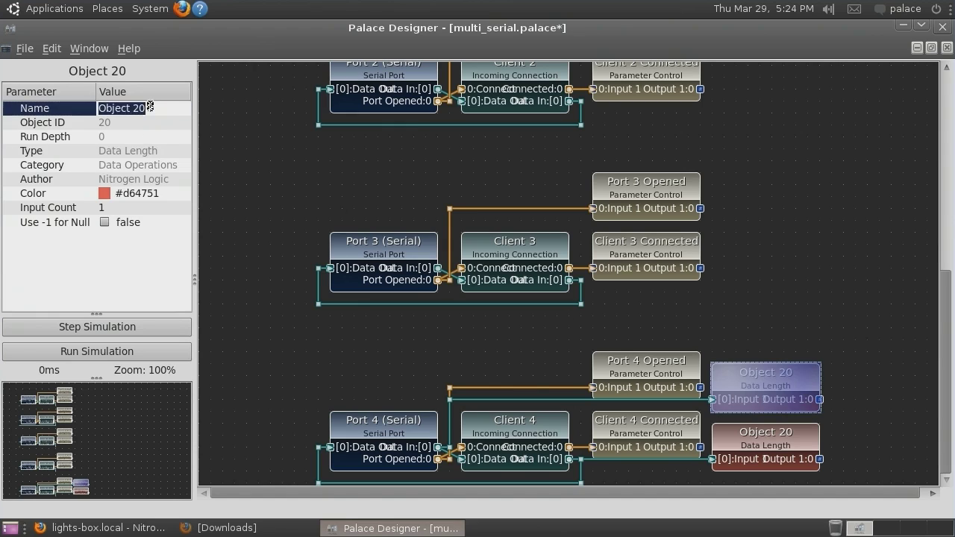
pyautogui.write('Port 4 In Length')
pyautogui.press('Return')
pyautogui.doubleClick(147, 107)
pyautogui.write('Port 4 Out Length')
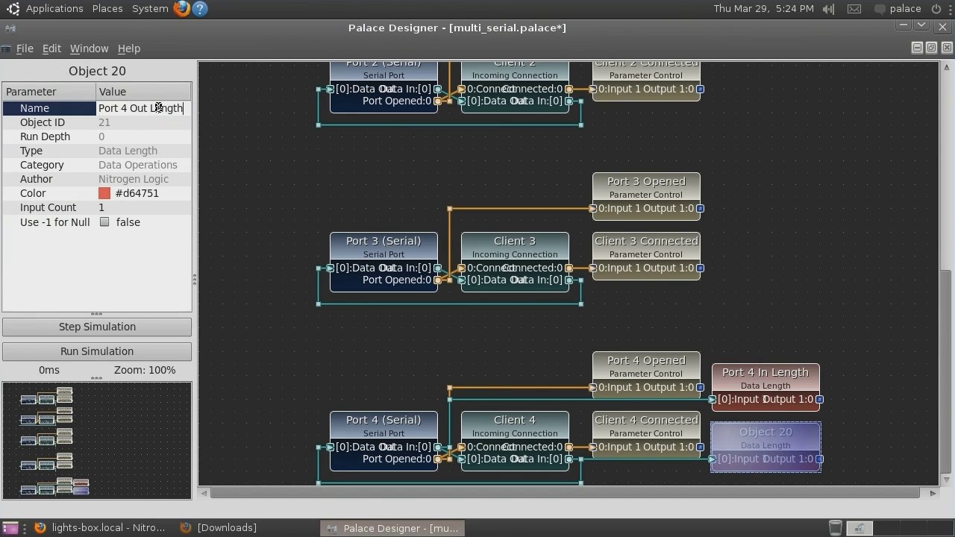
pyautogui.press('Return')
pyautogui.rightClick(846, 361)
# Step: Add two Integer Accumulators to the right of the Length objects, one below the other
pyautogui.moveTo(877, 368)
pyautogui.moveTo(794, 412)
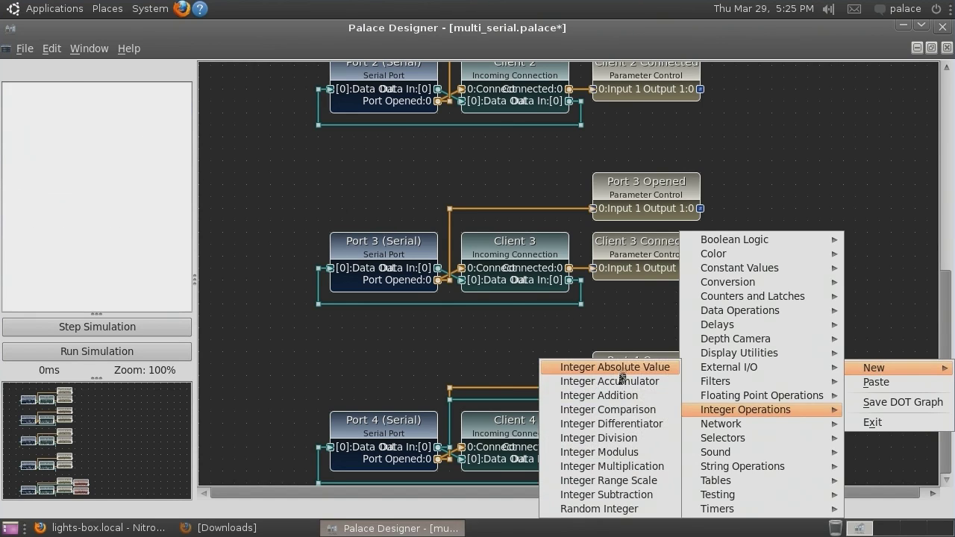
pyautogui.click(589, 380)
pyautogui.click(918, 422)
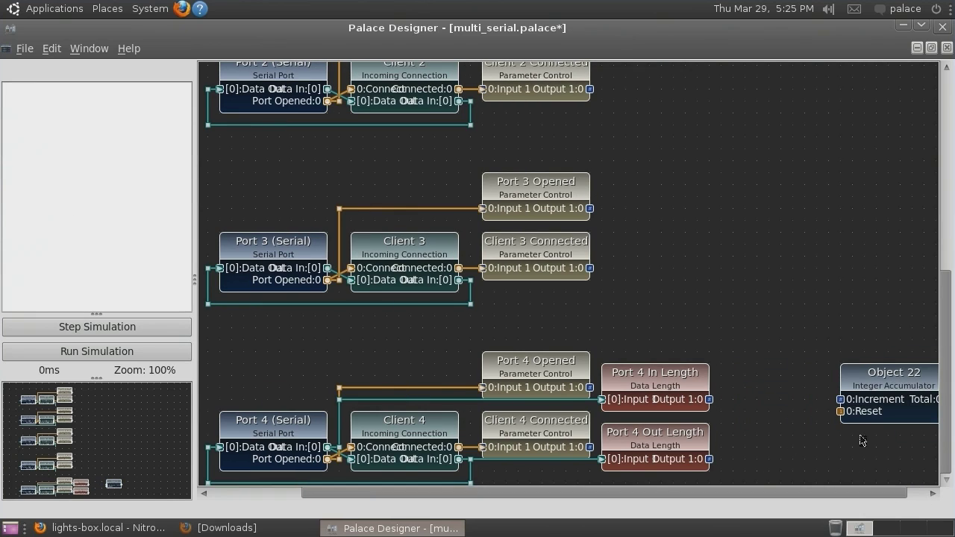
pyautogui.rightClick(862, 436)
pyautogui.click(877, 464)
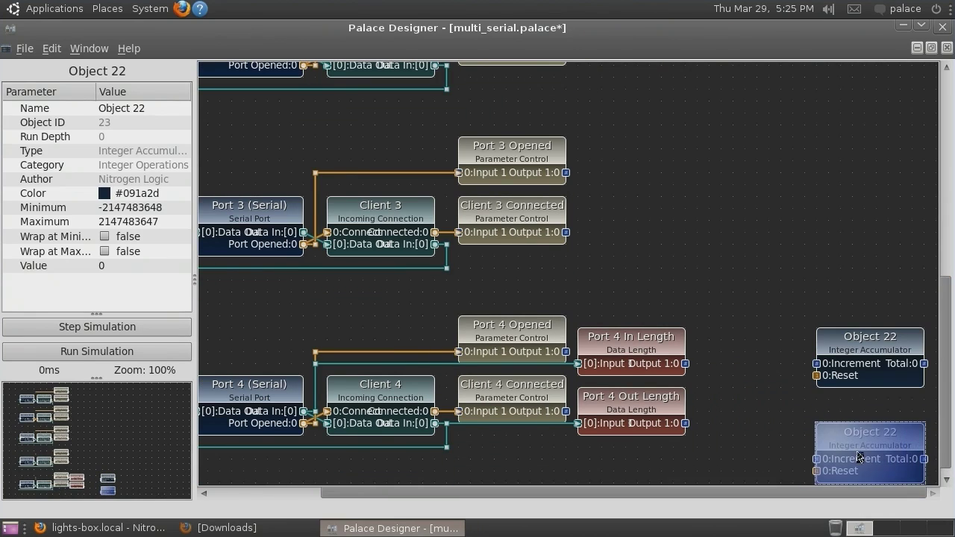
pyautogui.click(861, 458)
# Step: Add a Moving Average with a copy below it, and move the second accumulator to the column's bottom
pyautogui.rightClick(836, 214)
pyautogui.moveTo(863, 219)
pyautogui.moveTo(746, 373)
pyautogui.click(870, 365)
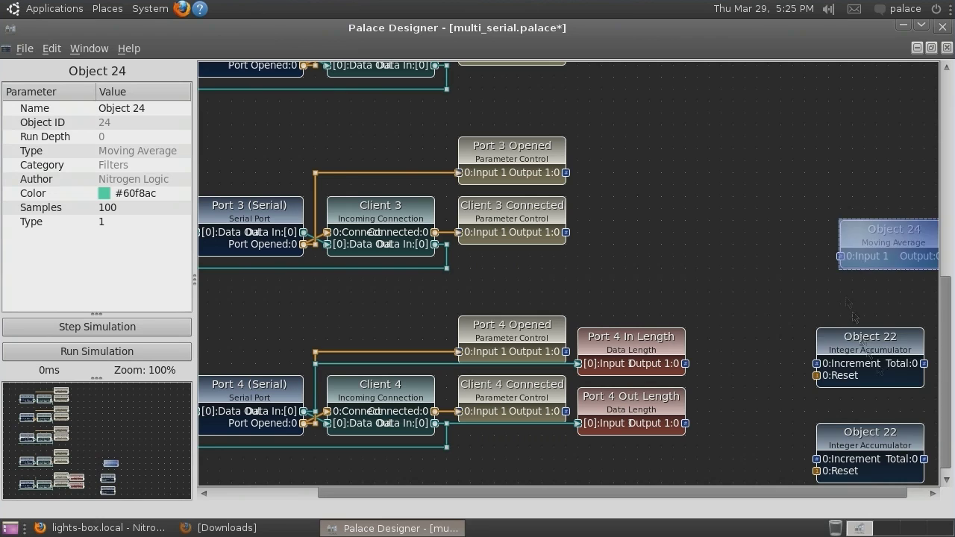
pyautogui.rightClick(864, 295)
pyautogui.click(862, 325)
pyautogui.click(870, 418)
pyautogui.moveTo(871, 446); pyautogui.dragTo(878, 477)
pyautogui.moveTo(791, 239); pyautogui.dragTo(933, 484)
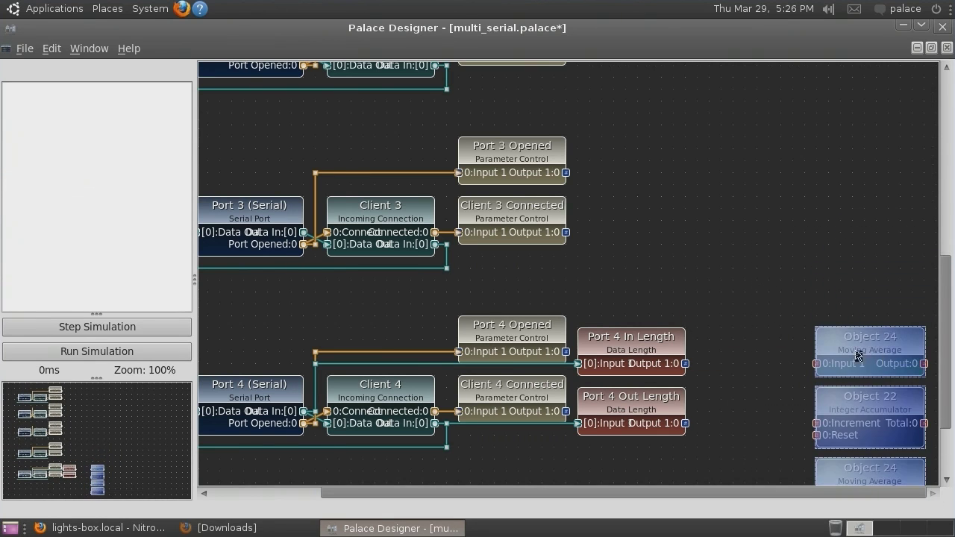
pyautogui.scroll(-1, 949, 455)
pyautogui.scroll(-1, 952, 456)
# Step: Add an Integer Multiplication object and shift the averages and accumulators to the right
pyautogui.rightClick(684, 277)
pyautogui.moveTo(696, 284)
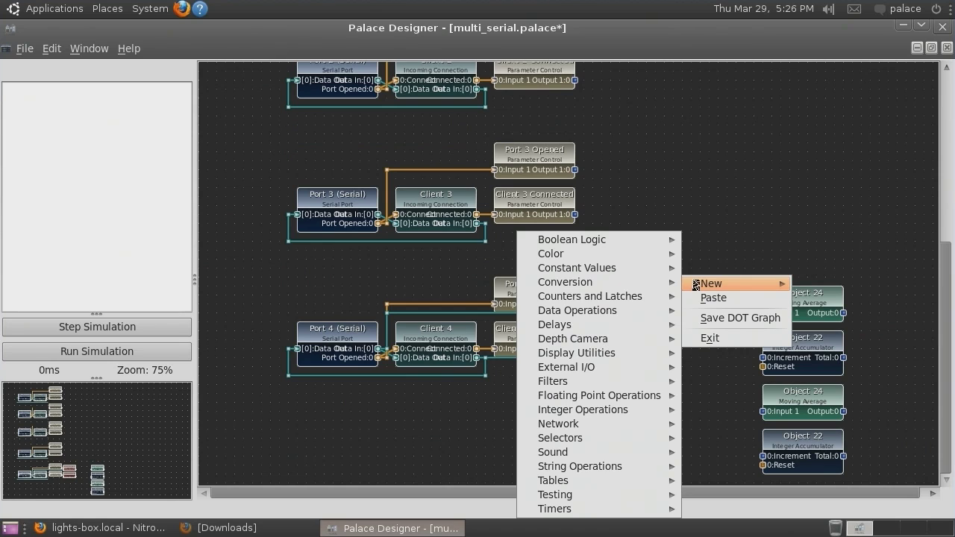
pyautogui.moveTo(597, 410)
pyautogui.click(716, 468)
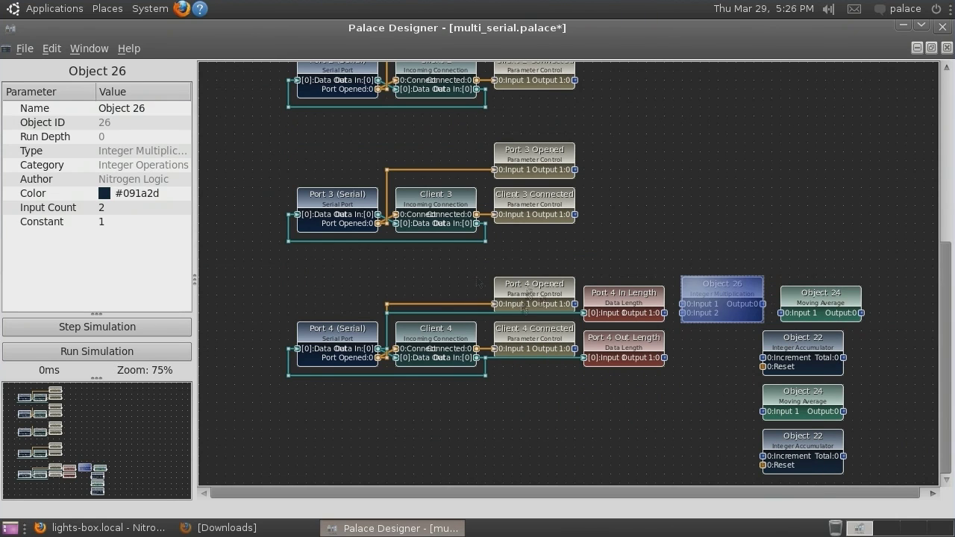
pyautogui.moveTo(720, 295); pyautogui.dragTo(730, 295)
pyautogui.moveTo(821, 295); pyautogui.dragTo(830, 295)
pyautogui.moveTo(803, 340); pyautogui.dragTo(830, 339)
pyautogui.moveTo(795, 409); pyautogui.dragTo(821, 409)
pyautogui.moveTo(803, 440); pyautogui.dragTo(829, 440)
# Step: Copy the multiplier, wire each multiplier into its Moving Average, and set the Constant to 200
pyautogui.rightClick(704, 303)
pyautogui.click(717, 266)
pyautogui.moveTo(754, 403); pyautogui.dragTo(731, 403)
pyautogui.click(779, 317)
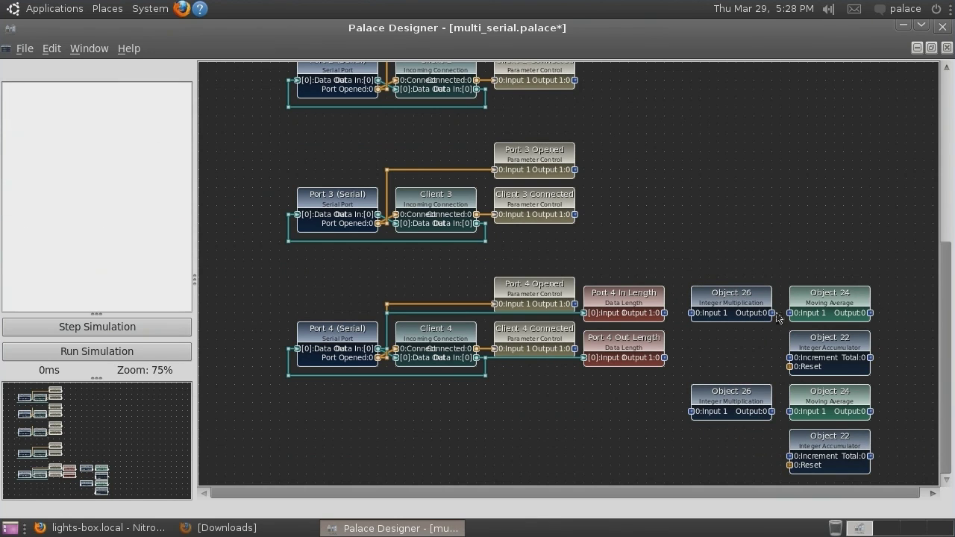
pyautogui.moveTo(773, 313); pyautogui.dragTo(790, 313)
pyautogui.moveTo(773, 412); pyautogui.dragTo(789, 411)
pyautogui.click(732, 394)
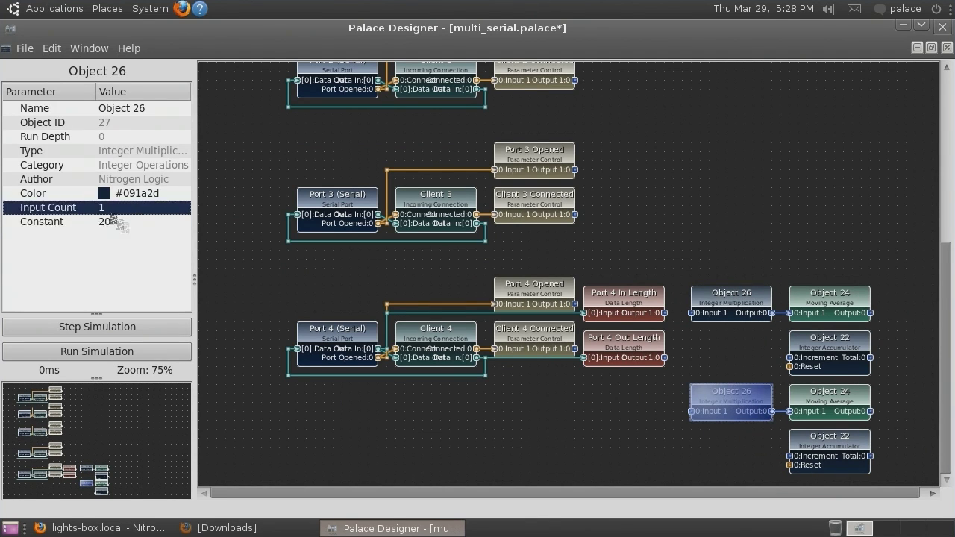
pyautogui.click(128, 224)
# Step: Rename the multipliers Port 4 In *200 and Port 4 Out *200, and the upper average Port 4 In Average
pyautogui.click(163, 110)
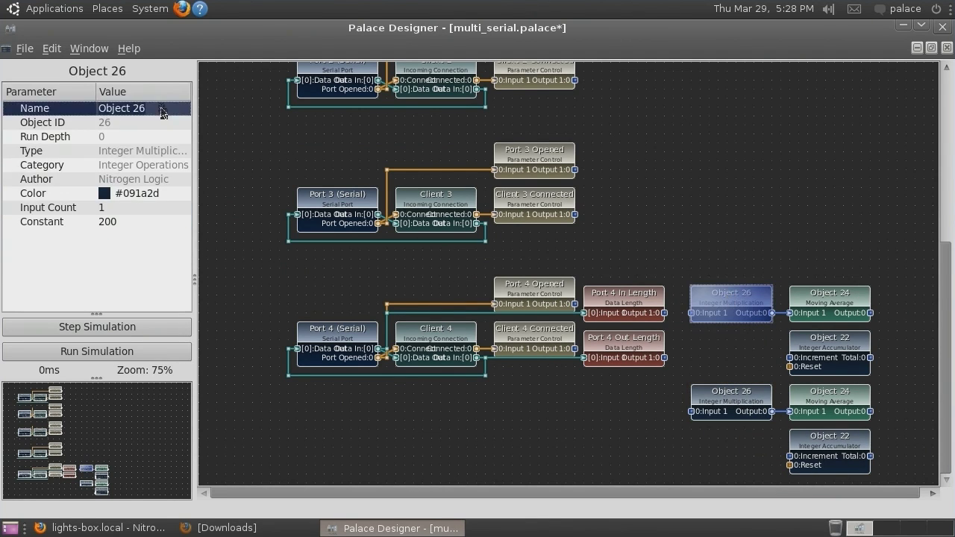
pyautogui.click(159, 109)
pyautogui.write('Port 4 In *200')
pyautogui.press('Return')
pyautogui.click(731, 394)
pyautogui.click(153, 109)
pyautogui.write('Port 4 Out *200')
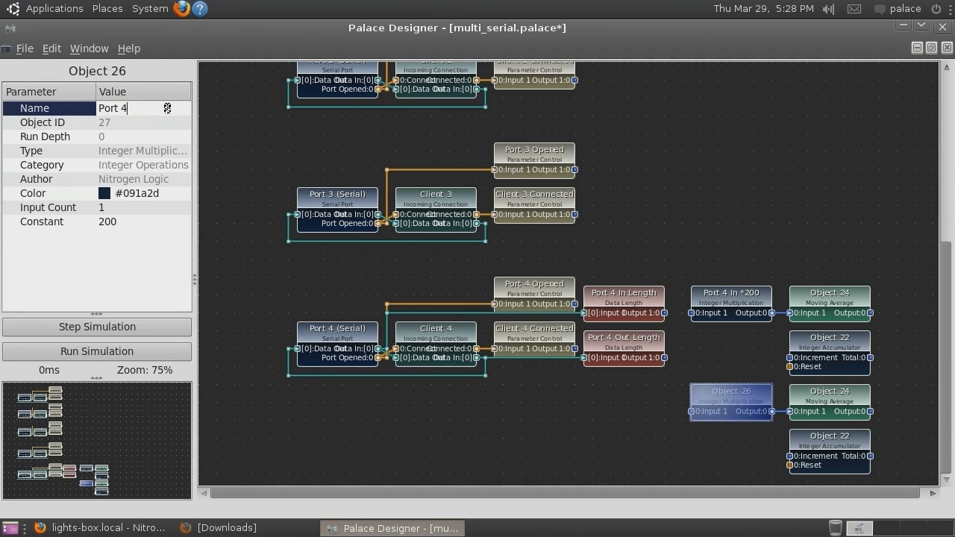
pyautogui.press('Return')
pyautogui.click(824, 305)
pyautogui.click(152, 109)
pyautogui.write('Port 4 In Average')
pyautogui.press('Return')
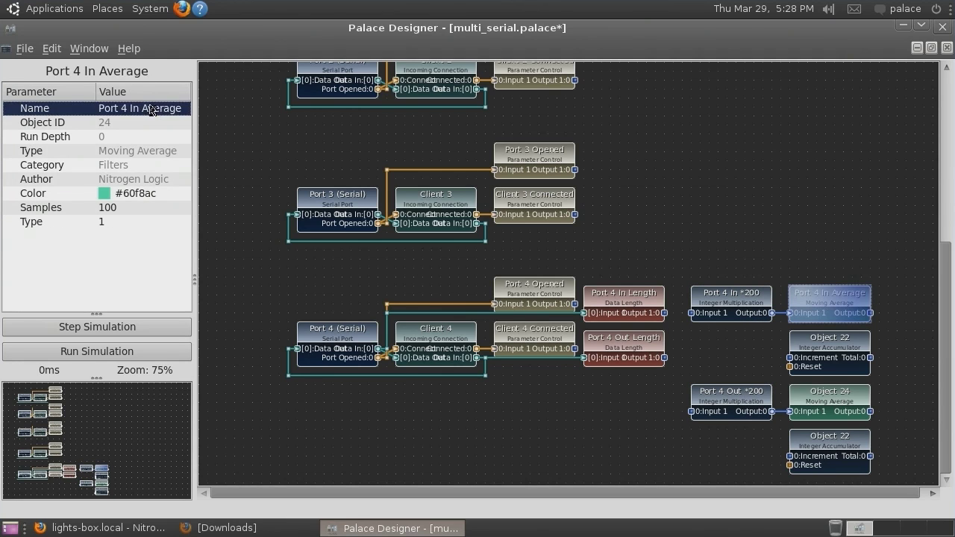
# Step: Rename the remaining nodes Port 4 In Total, Port 4 Out Average and Port 4 Out Total
pyautogui.click(813, 351)
pyautogui.click(156, 108)
pyautogui.write('Port 4 In Total')
pyautogui.press('Return')
pyautogui.click(829, 395)
pyautogui.click(155, 109)
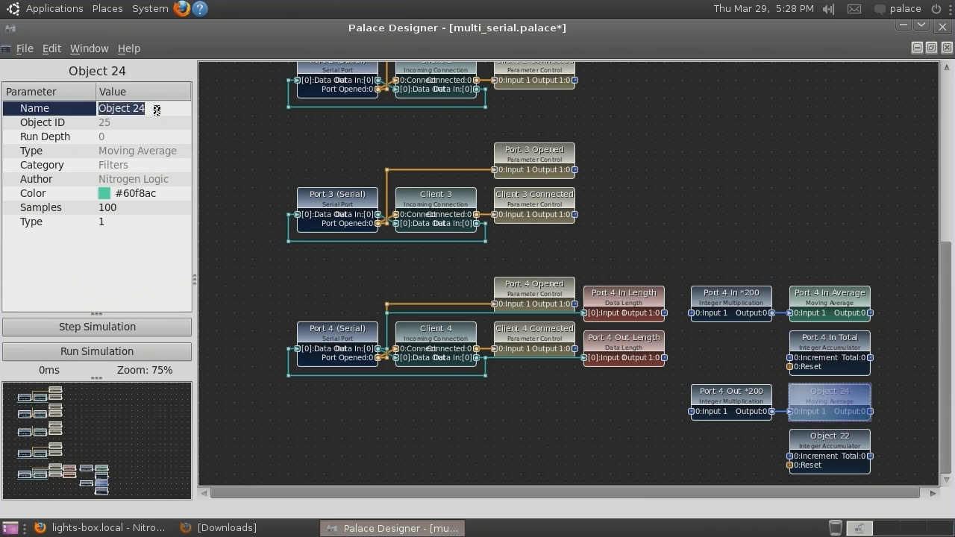
pyautogui.write('Port 4 Out Average')
pyautogui.press('Return')
pyautogui.click(829, 440)
pyautogui.click(163, 108)
pyautogui.write('Port 4 Out To')
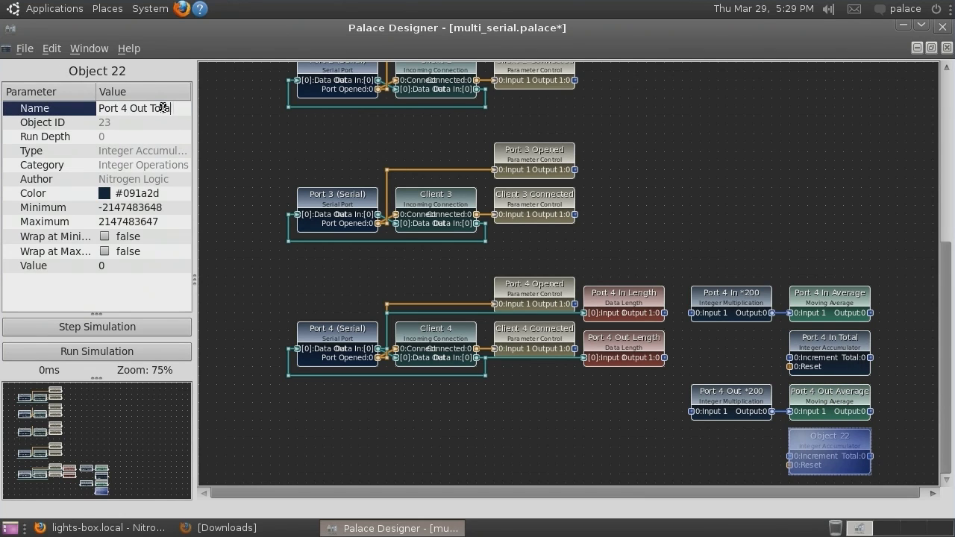
pyautogui.write('tal')
pyautogui.click(723, 439)
# Step: Add a momentary Boolean Value with hold time 1 named Port 4 Reset Counts
pyautogui.rightClick(540, 437)
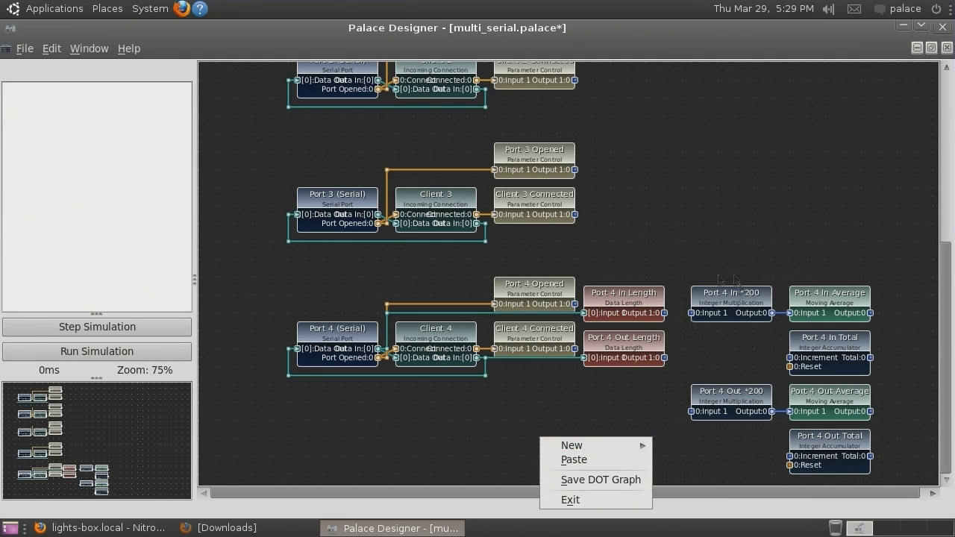
pyautogui.click(791, 294)
pyautogui.click(104, 252)
pyautogui.click(127, 224)
pyautogui.write('1')
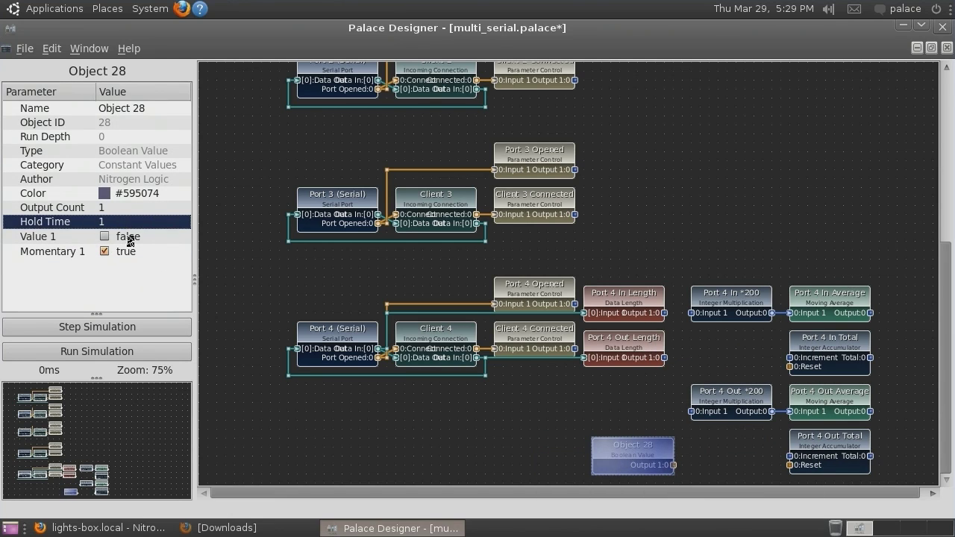
pyautogui.click(143, 112)
pyautogui.write('Port 4 Reset Counts')
pyautogui.click(737, 465)
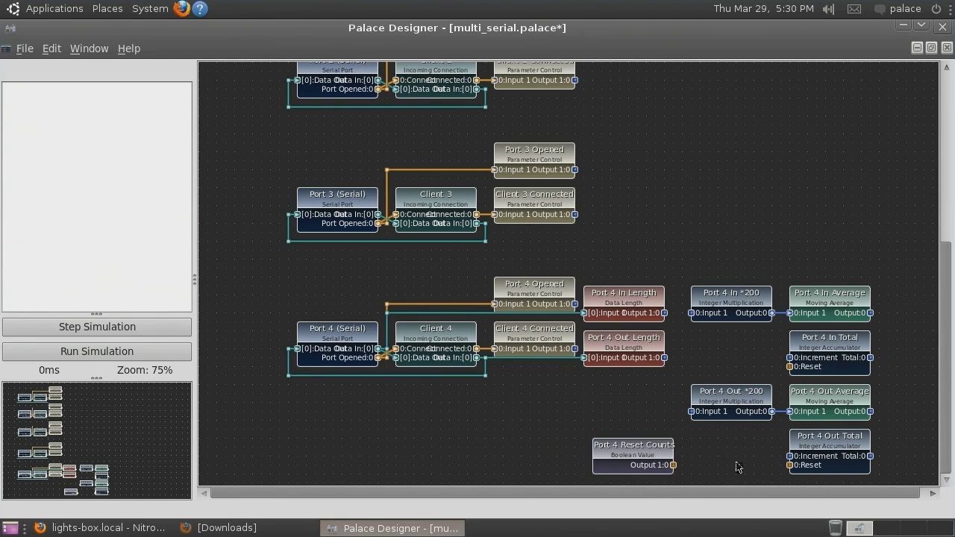
# Step: Rearrange the Out multiplier, Out average and Port 4 Reset Counts node beside the totals
pyautogui.moveTo(676, 435); pyautogui.dragTo(873, 382)
pyautogui.moveTo(838, 415)
pyautogui.mouseDown()
pyautogui.moveTo(837, 364)
pyautogui.moveTo(828, 427)
pyautogui.mouseUp()
pyautogui.moveTo(622, 463); pyautogui.dragTo(710, 463)
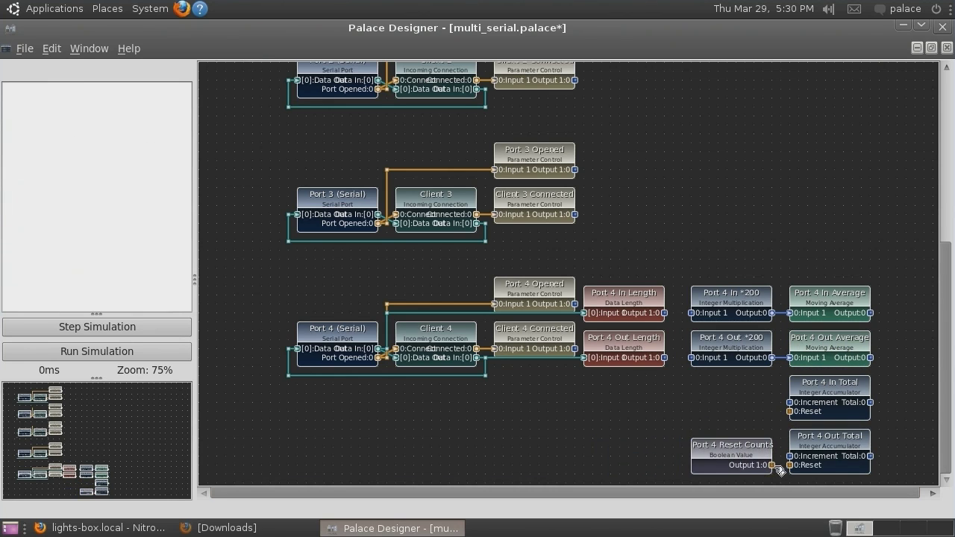
pyautogui.click(722, 457)
pyautogui.moveTo(901, 269); pyautogui.dragTo(826, 419)
pyautogui.moveTo(830, 388); pyautogui.dragTo(838, 388)
# Step: Wire Reset Counts to both Total resets and each Length output to its Total's Increment
pyautogui.moveTo(722, 448); pyautogui.dragTo(799, 411)
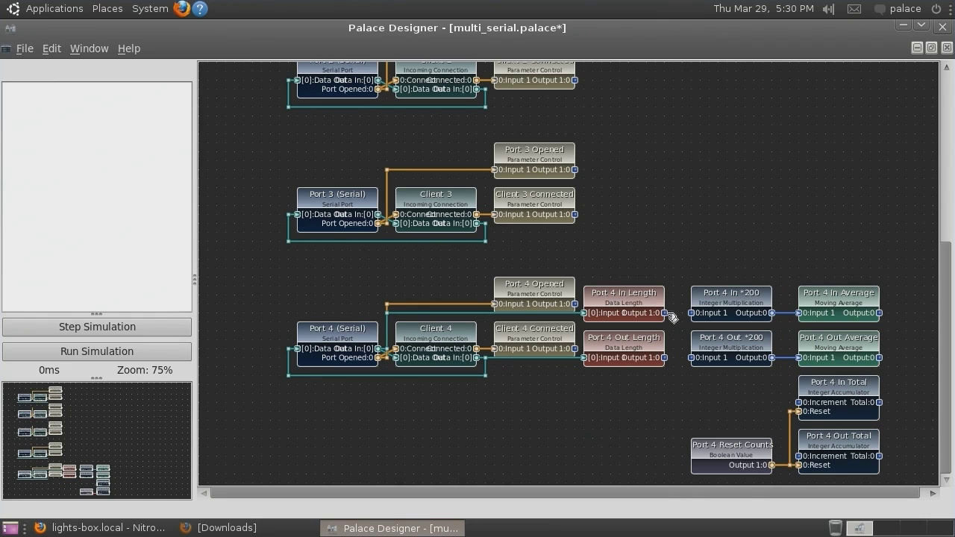
pyautogui.moveTo(665, 358); pyautogui.dragTo(798, 456)
pyautogui.moveTo(664, 312); pyautogui.dragTo(800, 403)
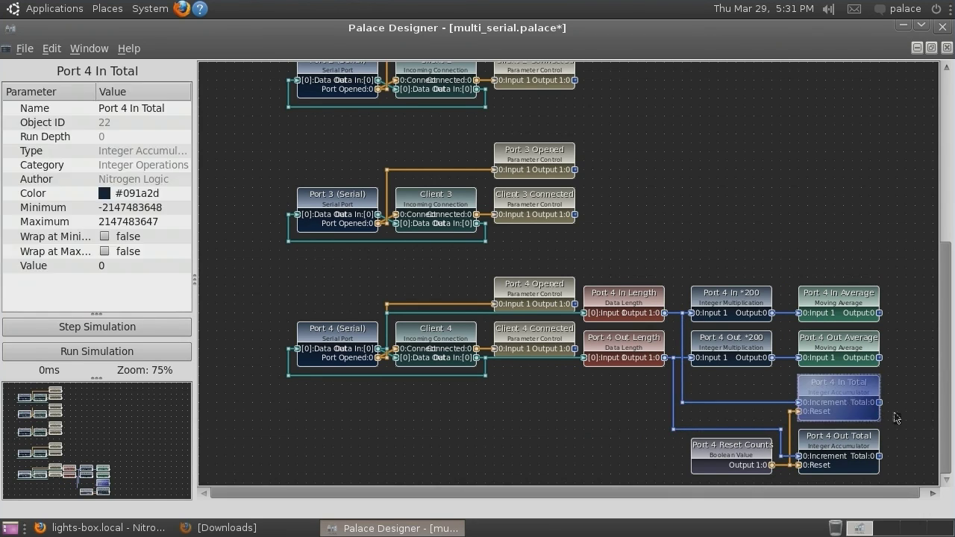
pyautogui.click(897, 297)
pyautogui.rightClick(897, 297)
# Step: Add a Parameter Control node and duplicate it
pyautogui.moveTo(897, 297)
pyautogui.moveTo(705, 433)
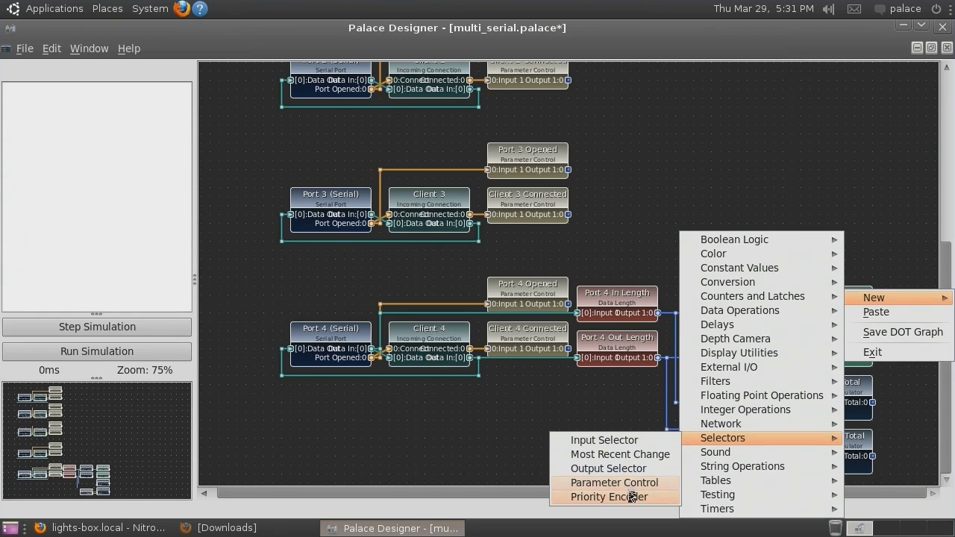
pyautogui.click(613, 483)
pyautogui.rightClick(907, 307)
pyautogui.click(877, 341)
pyautogui.moveTo(866, 493); pyautogui.dragTo(907, 492)
# Step: Name the two controls Port 4 In Rate and Port 4 Out Rate
pyautogui.click(836, 362)
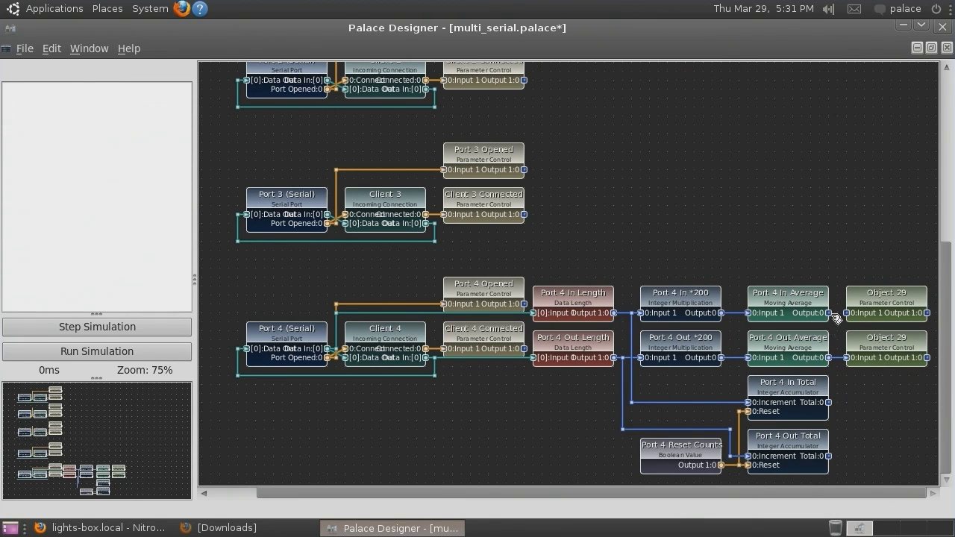
pyautogui.click(853, 318)
pyautogui.doubleClick(152, 111)
pyautogui.write('Port 4 ')
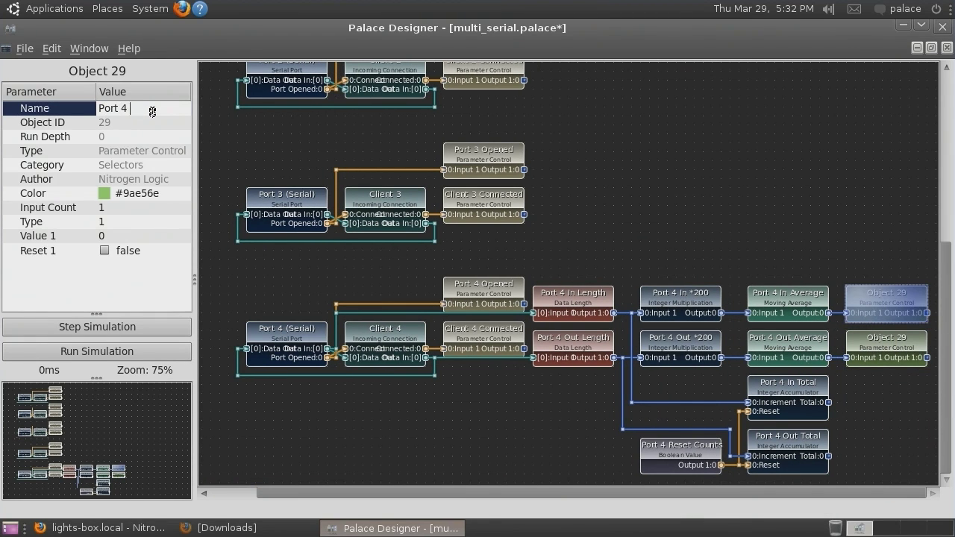
pyautogui.write('In Rate')
pyautogui.press('Return')
pyautogui.click(899, 349)
pyautogui.doubleClick(152, 111)
pyautogui.write('Port 4 Out Rate')
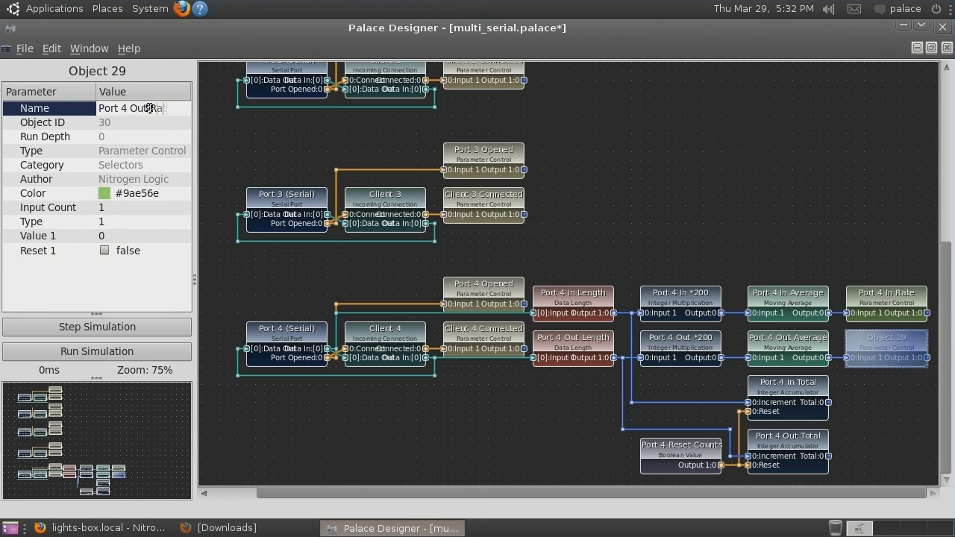
pyautogui.press('Return')
# Step: Copy both Rate controls beside the totals and name the copies Port 4 Total In and Port 4 Total Out
pyautogui.moveTo(933, 382); pyautogui.dragTo(806, 254)
pyautogui.hotkey('ctrl', 'c')
pyautogui.hotkey('ctrl', 'v')
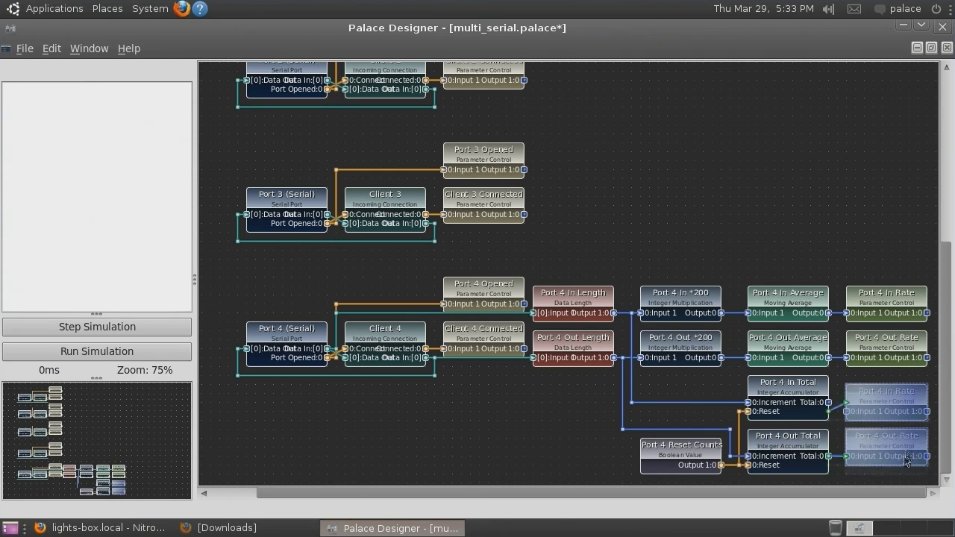
pyautogui.moveTo(888, 439); pyautogui.dragTo(888, 449)
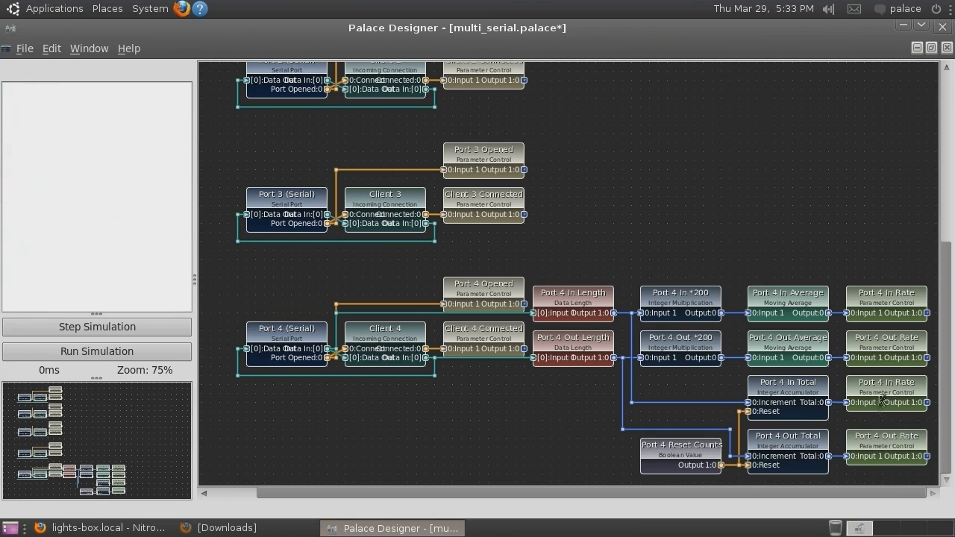
pyautogui.click(887, 391)
pyautogui.doubleClick(164, 109)
pyautogui.write('Port 4 Total In')
pyautogui.press('Return')
pyautogui.click(887, 440)
pyautogui.doubleClick(163, 109)
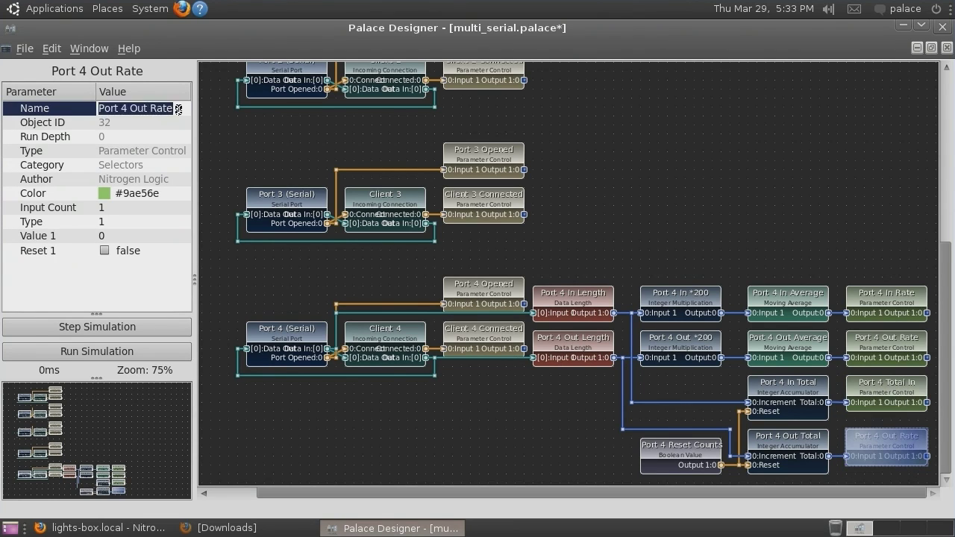
pyautogui.write('Port 4 Total Out')
pyautogui.press('Return')
# Step: Save the design and bring up the exported parameters list
pyautogui.click(903, 425)
pyautogui.hotkey('ctrl', 's')
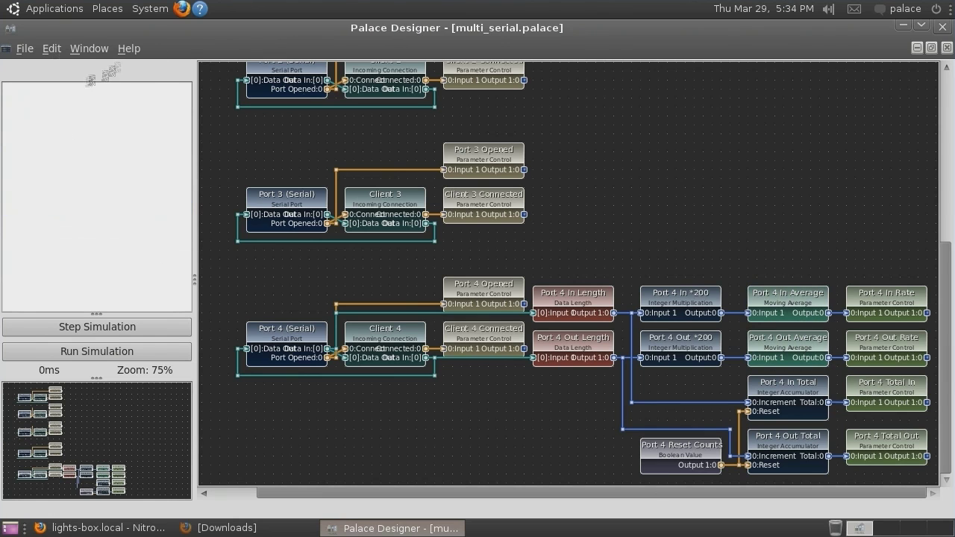
pyautogui.click(51, 48)
pyautogui.click(82, 149)
# Step: Export Value 1 of the Port 4 Out Rate, Total In, Total Out and Reset Counts parameters
pyautogui.scroll(-10, 263, 365)
pyautogui.click(239, 164)
pyautogui.click(239, 235)
pyautogui.click(239, 308)
pyautogui.click(239, 381)
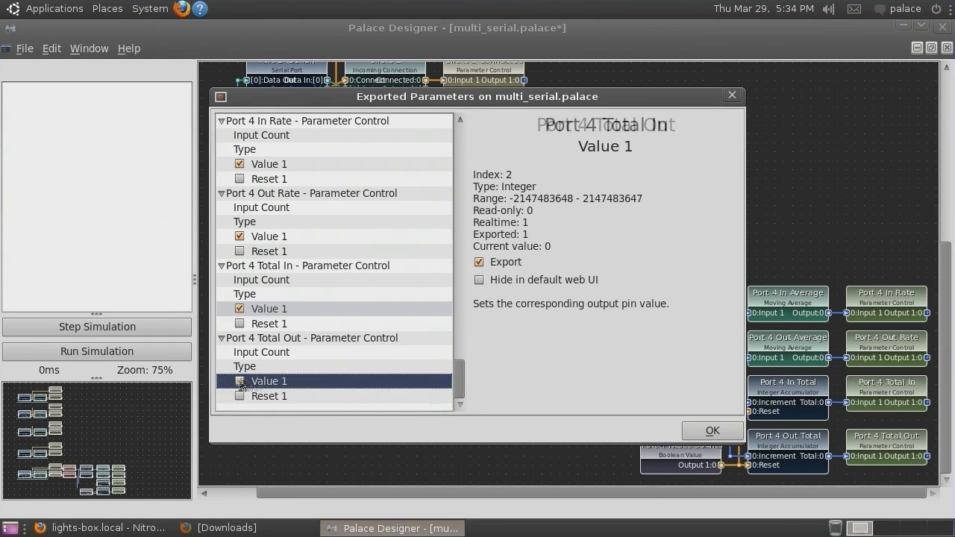
pyautogui.scroll(10, 247, 358)
pyautogui.click(240, 356)
pyautogui.click(713, 431)
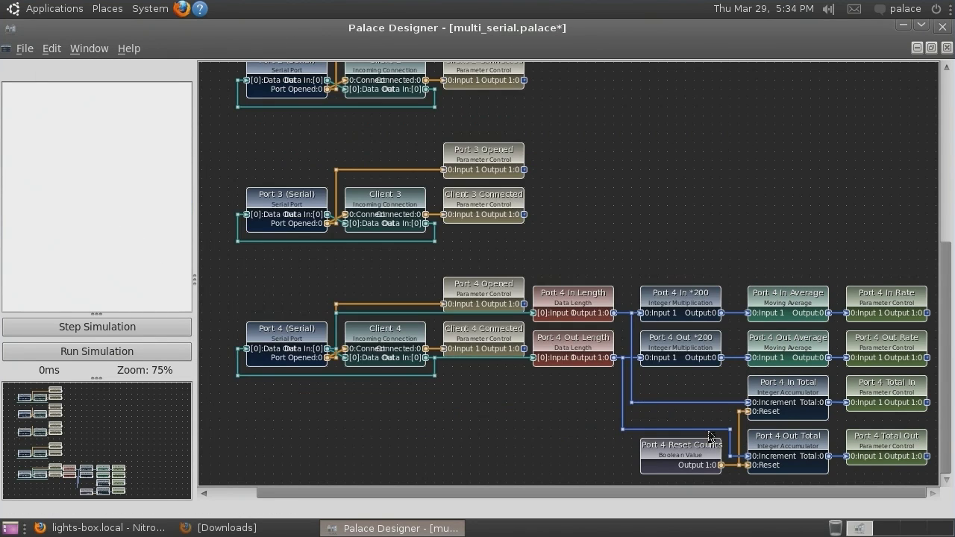
# Step: Upload the design to the controller, then return to the Firefox status page
pyautogui.click(25, 47)
pyautogui.click(67, 149)
pyautogui.click(660, 262)
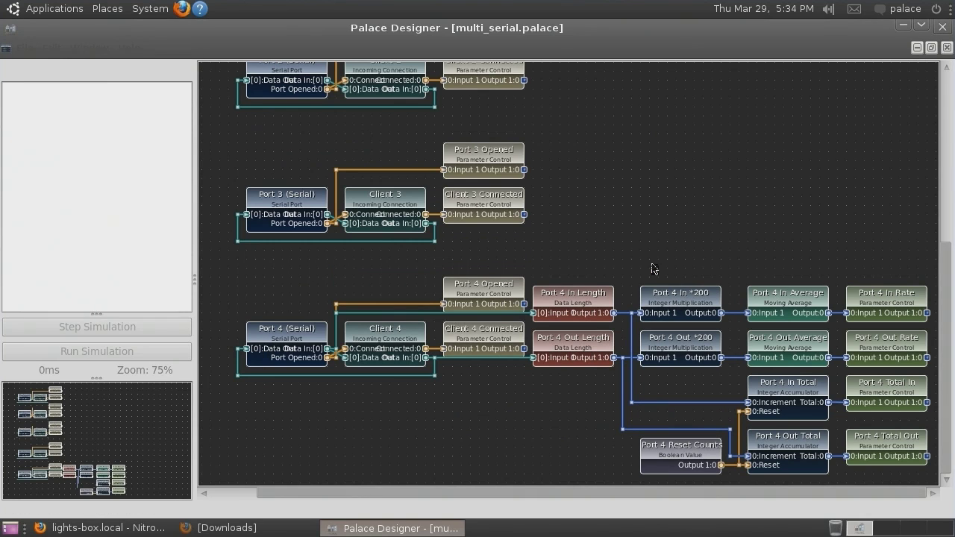
pyautogui.click(556, 252)
pyautogui.click(144, 528)
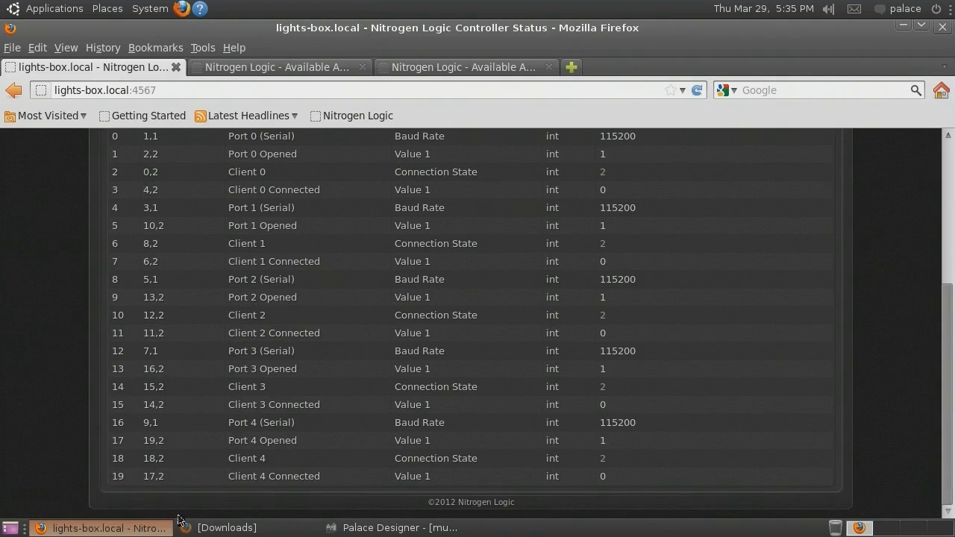
# Step: Reload the status page to show the new Port 4 rows and set Port 4 Reset Counts to 1
pyautogui.press('F5')
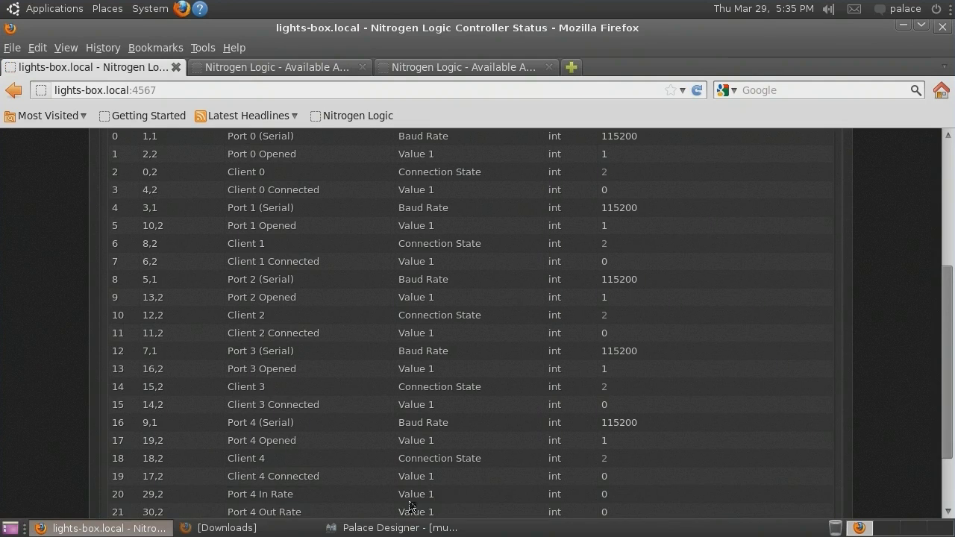
pyautogui.scroll(-2, 231, 415)
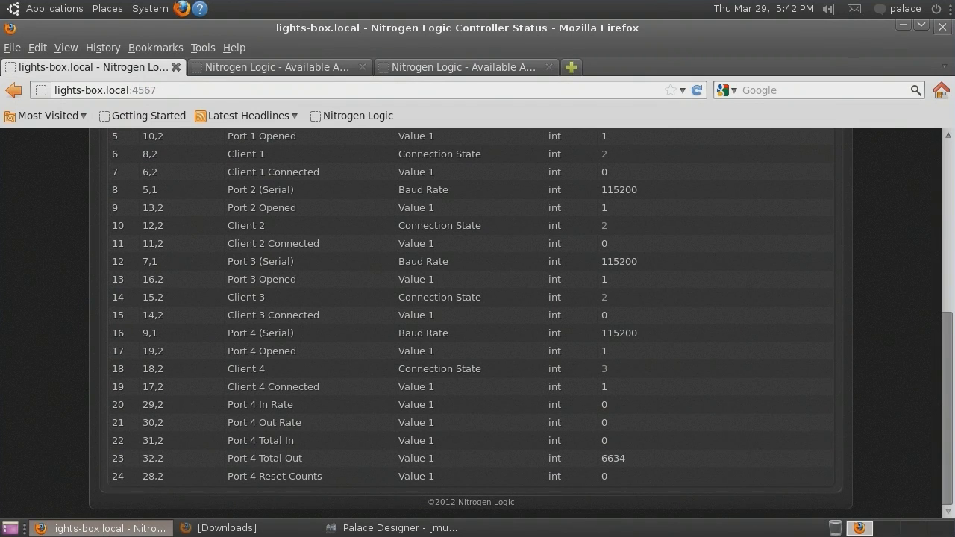
pyautogui.click(610, 477)
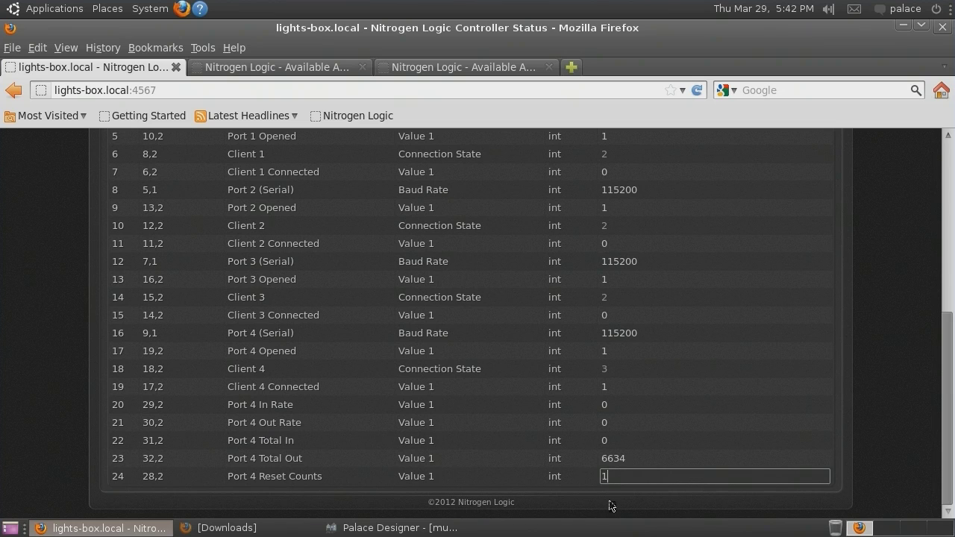
pyautogui.press('Return')
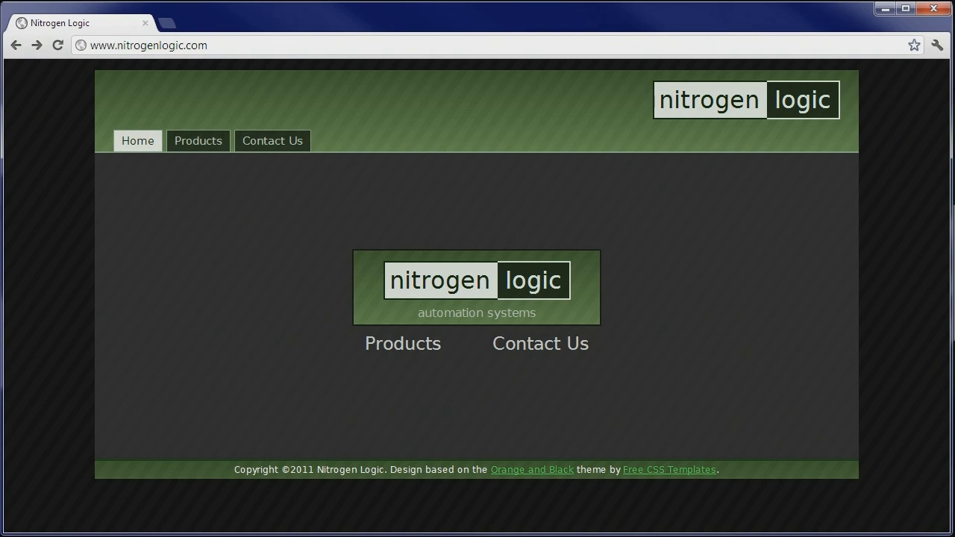
# Step: Visit the Nitrogen Logic Products page, then the Contact Us page
pyautogui.click(424, 351)
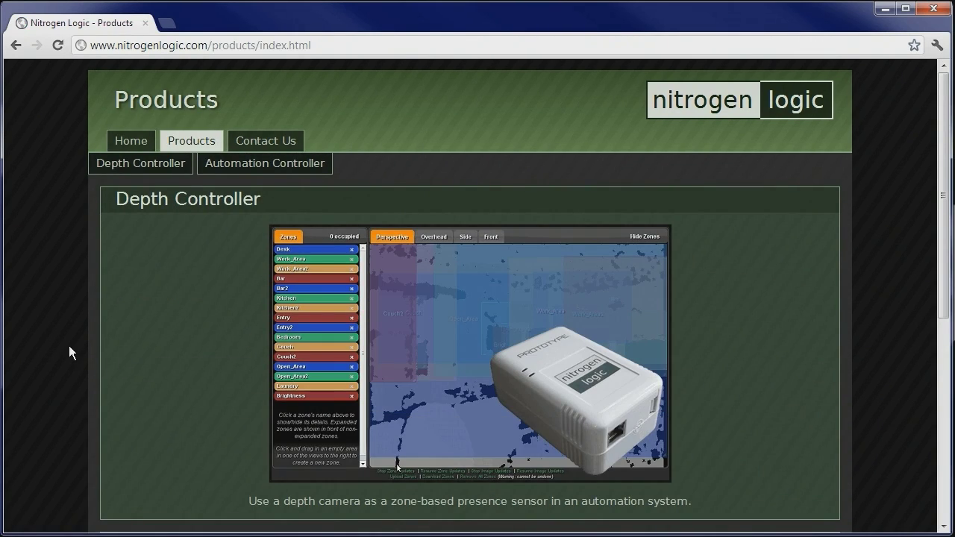
pyautogui.click(258, 142)
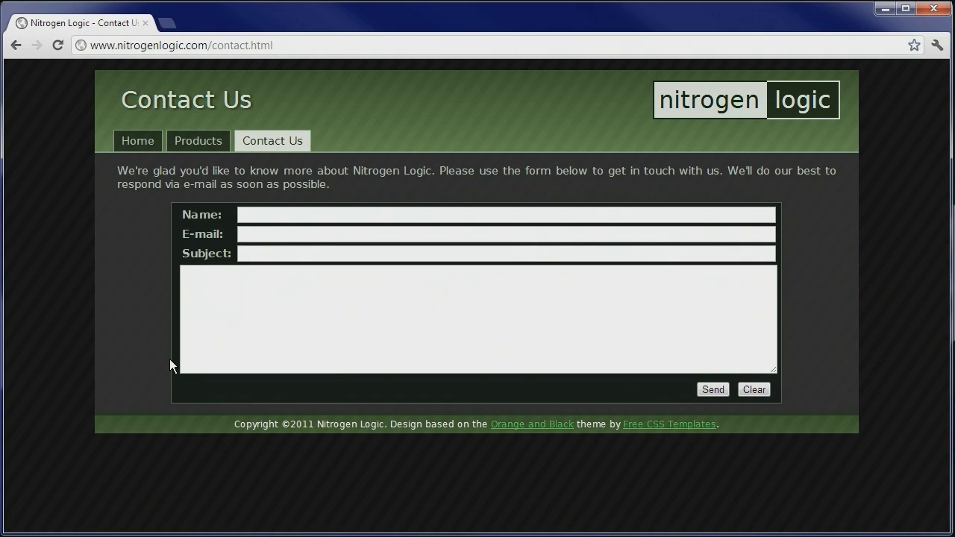